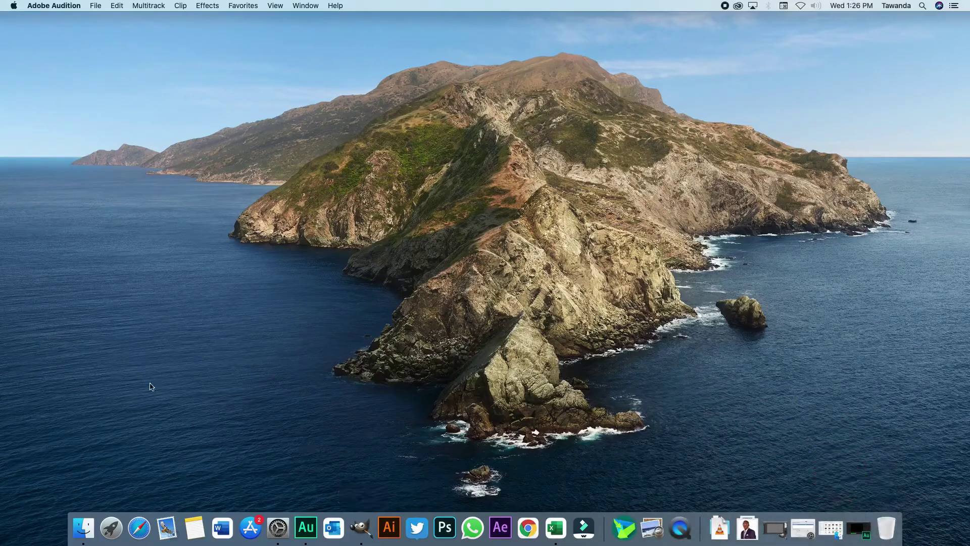
Step: Bring GIMP forward, showing the untitled 1920×1080 transparent image
click(361, 527)
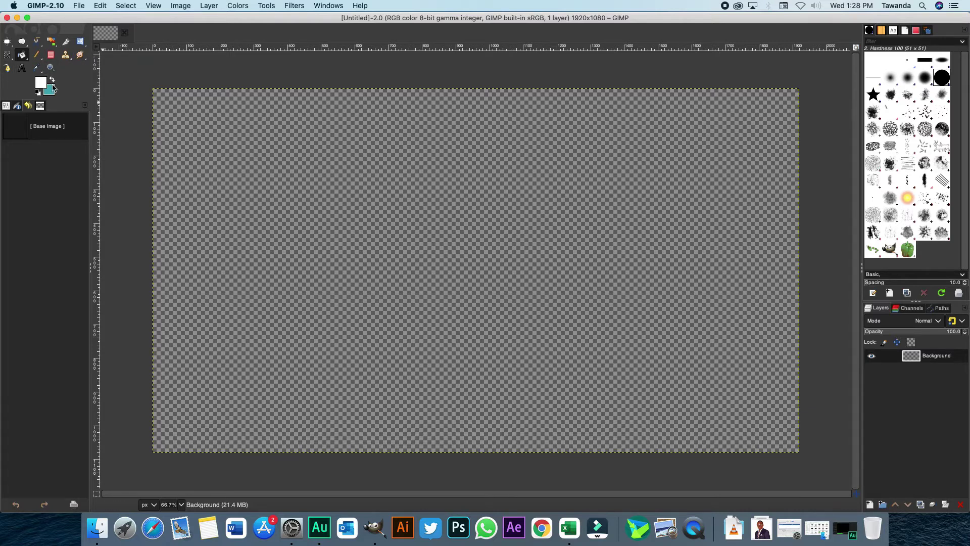
Step: Fill the canvas with teal and add a new transparent layer
click(53, 81)
click(544, 215)
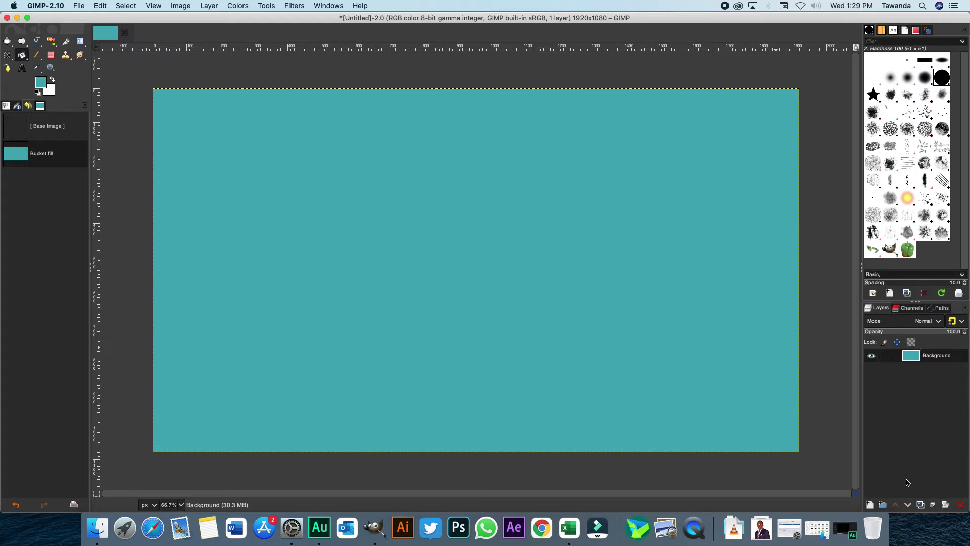
click(870, 504)
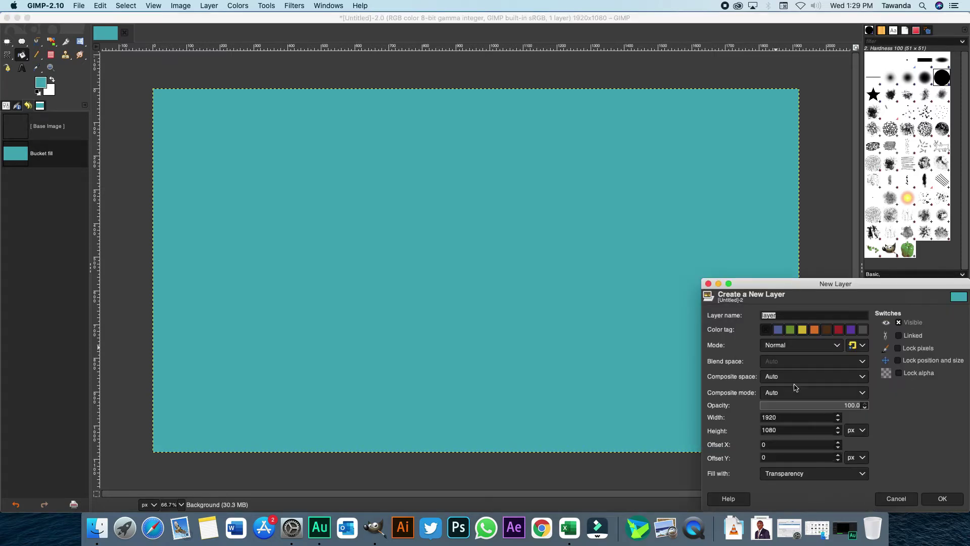
click(940, 498)
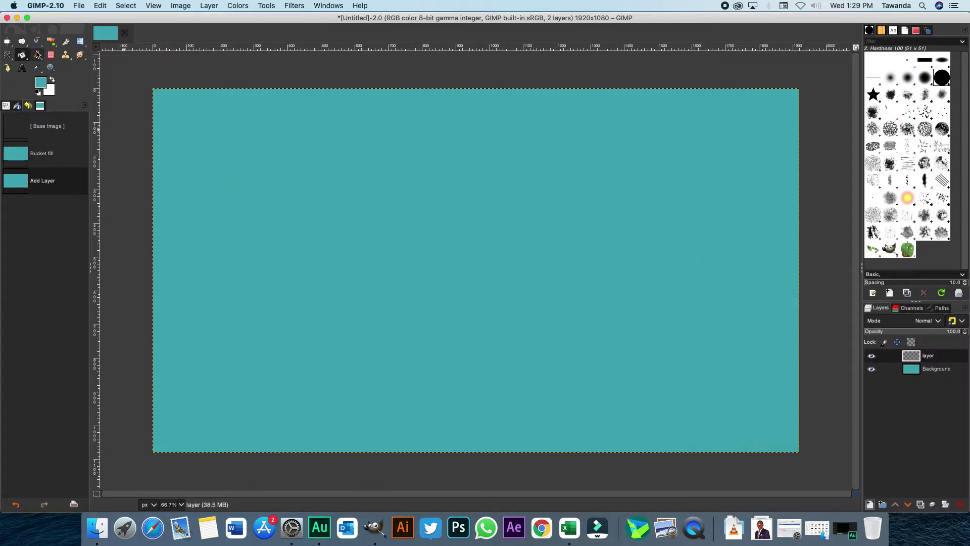
Step: Fill the new layer white and move the teal Background layer above it
click(52, 80)
click(365, 220)
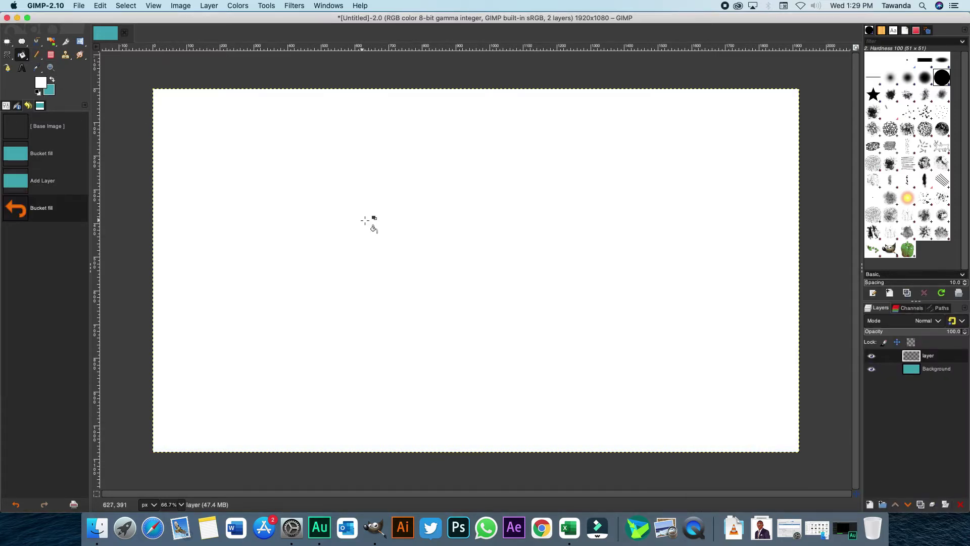
drag(905, 373, 914, 357)
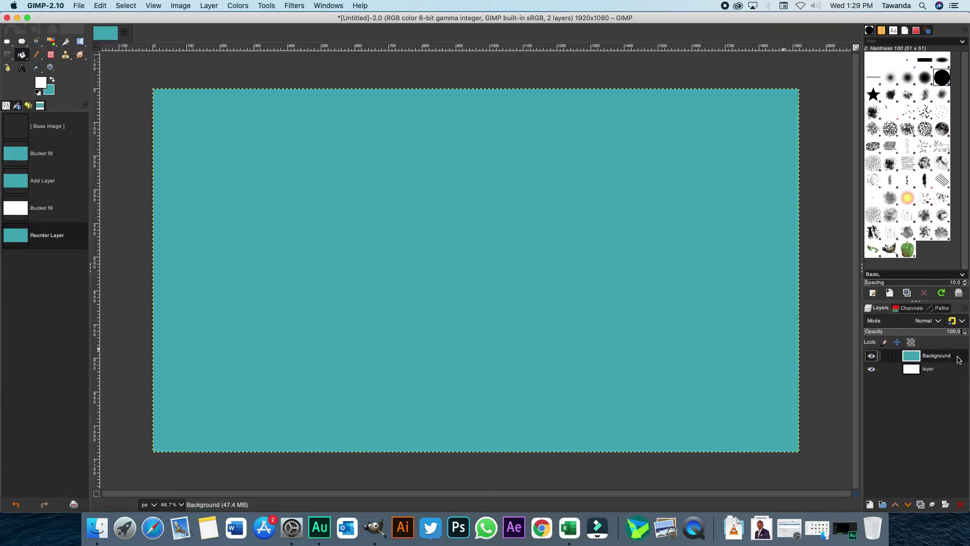
Step: Type 'Tawanda' as text near the canvas upper left
click(22, 68)
click(244, 185)
text(Tawanda)
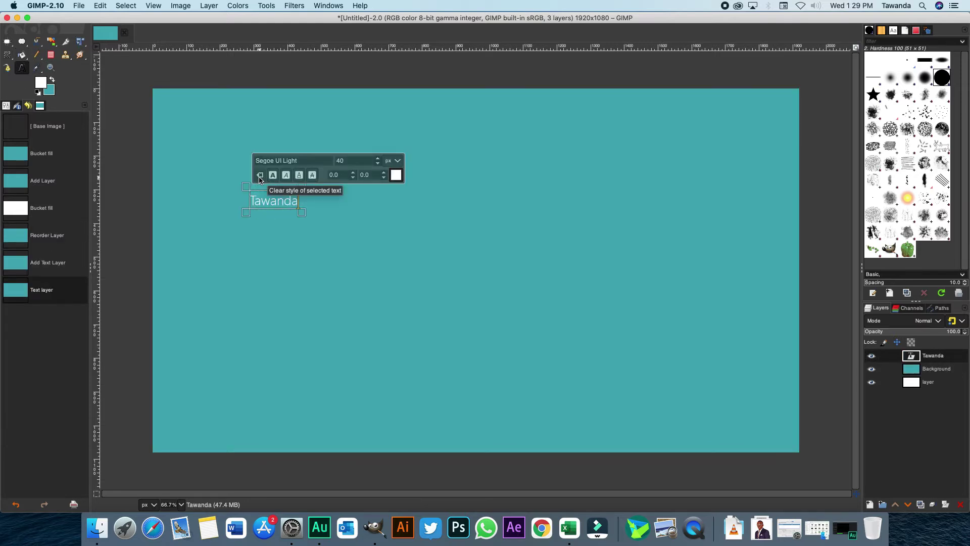
Step: Set the Tawanda text to the BlowBrush font at 250 px
key(Escape)
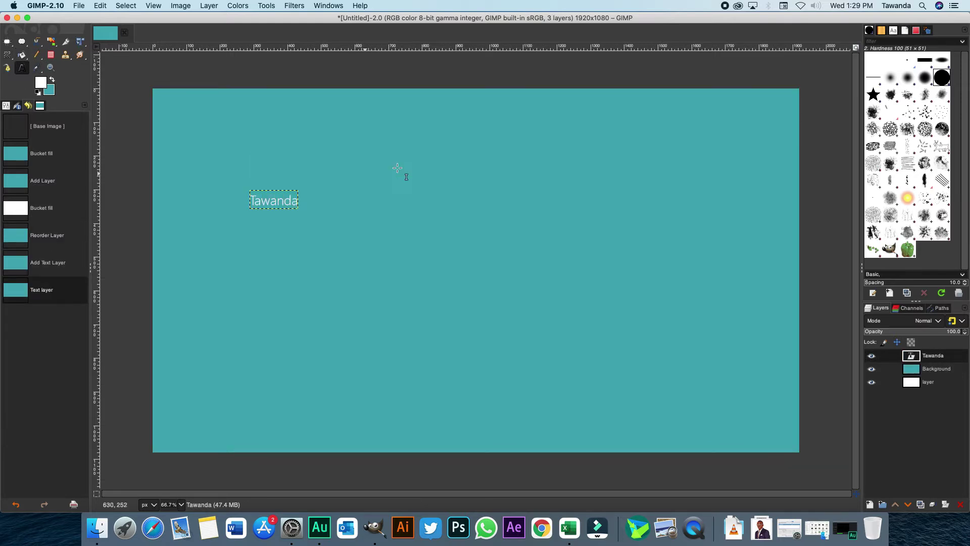
click(294, 197)
key(ctrl+a)
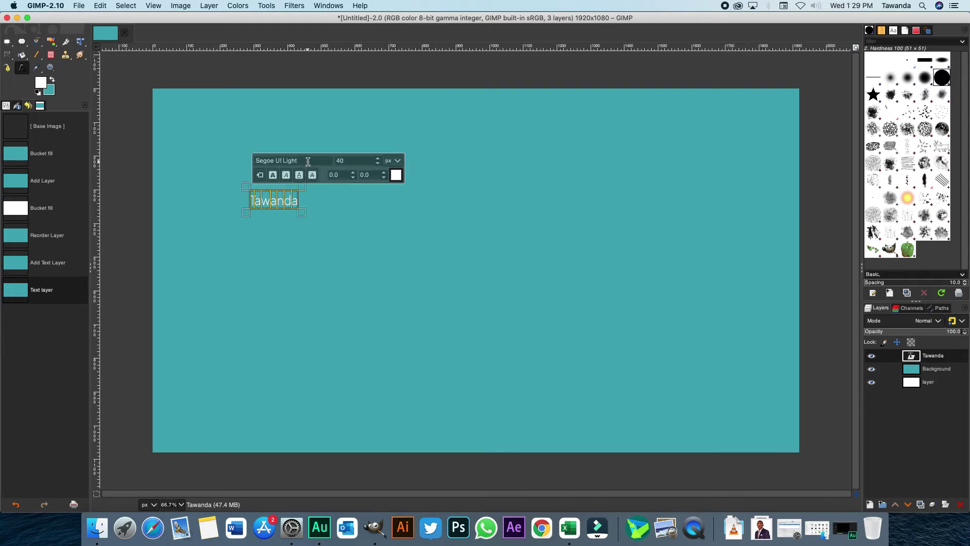
drag(314, 160, 253, 158)
text(bl)
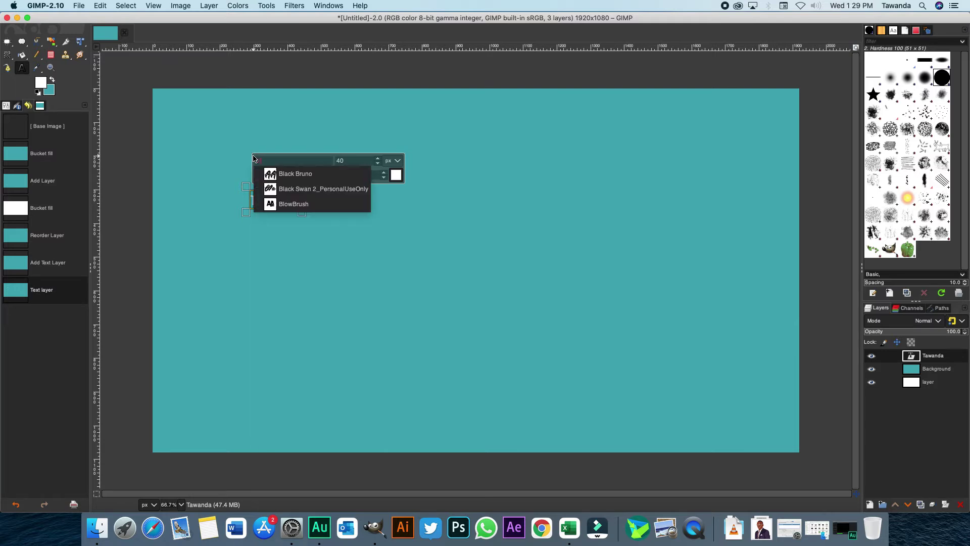
click(305, 203)
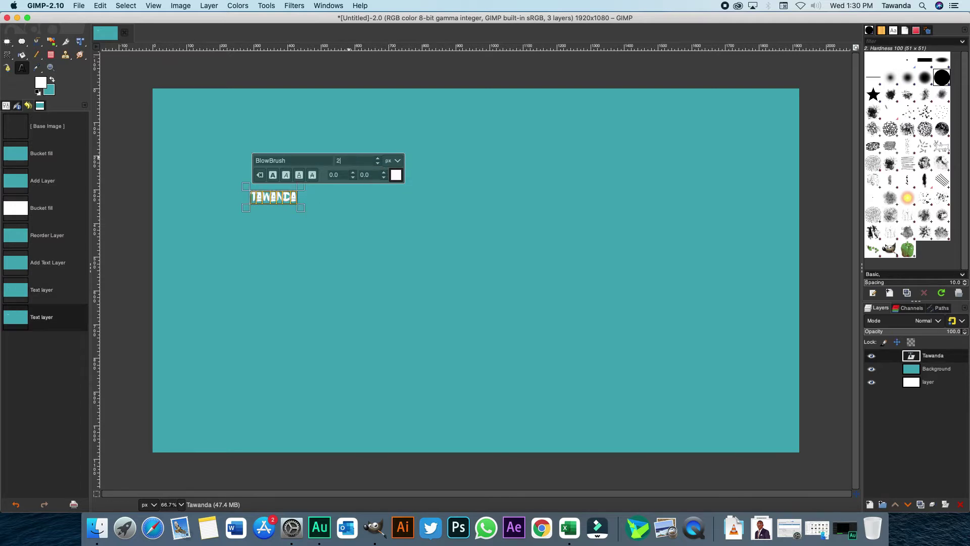
text(250)
key(Return)
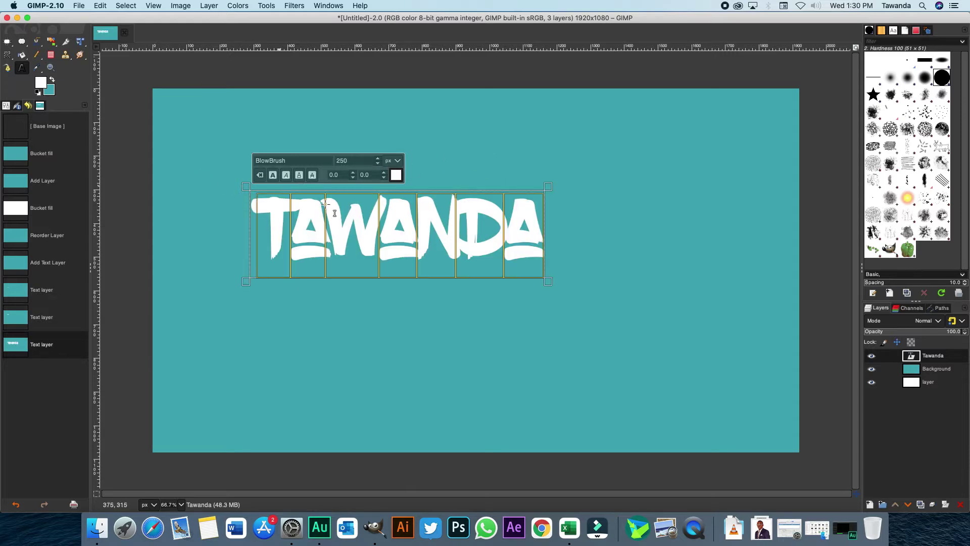
key(Escape)
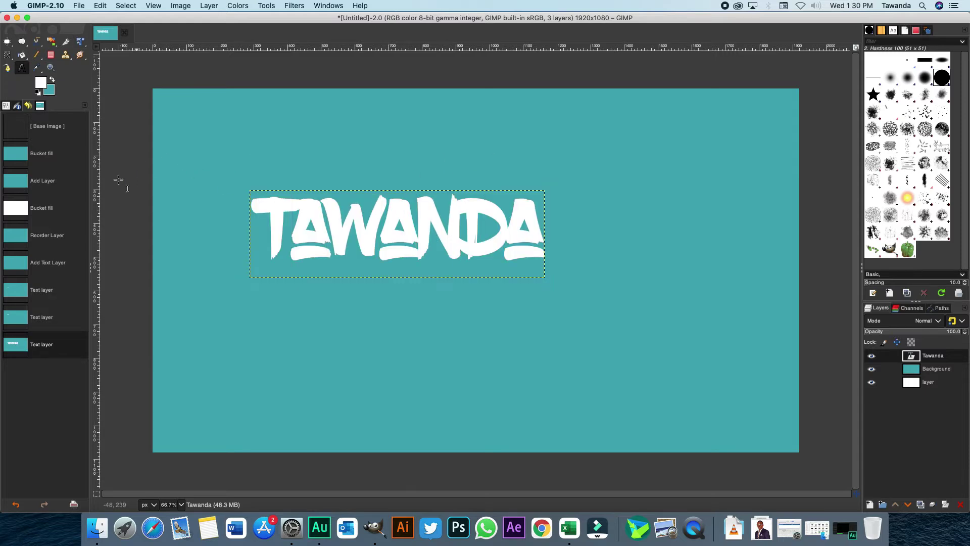
Step: Drag the TAWANDA text toward the canvas centre with the Move tool
click(9, 43)
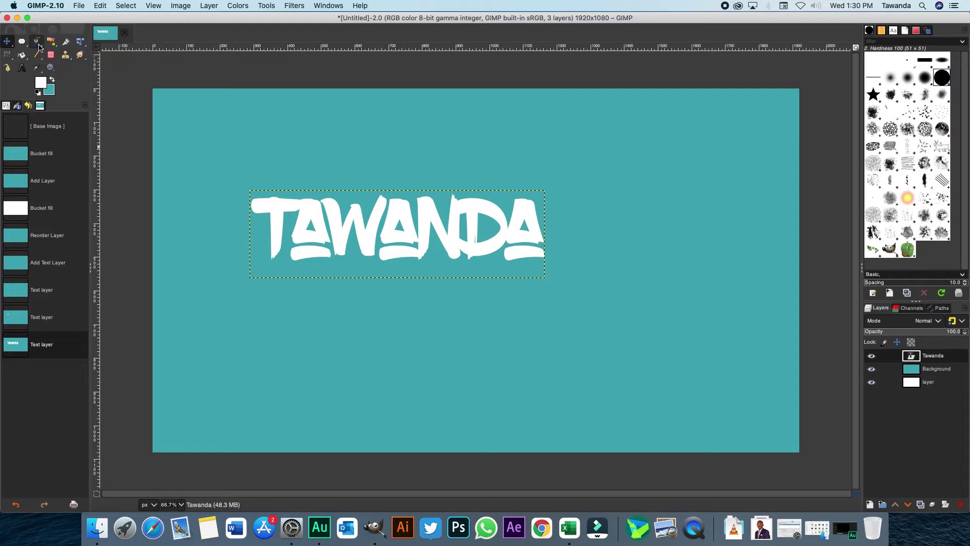
click(45, 42)
drag(357, 239, 462, 271)
Step: Align the TAWANDA layer to the canvas centre horizontally and vertically
mouse_move(12, 44)
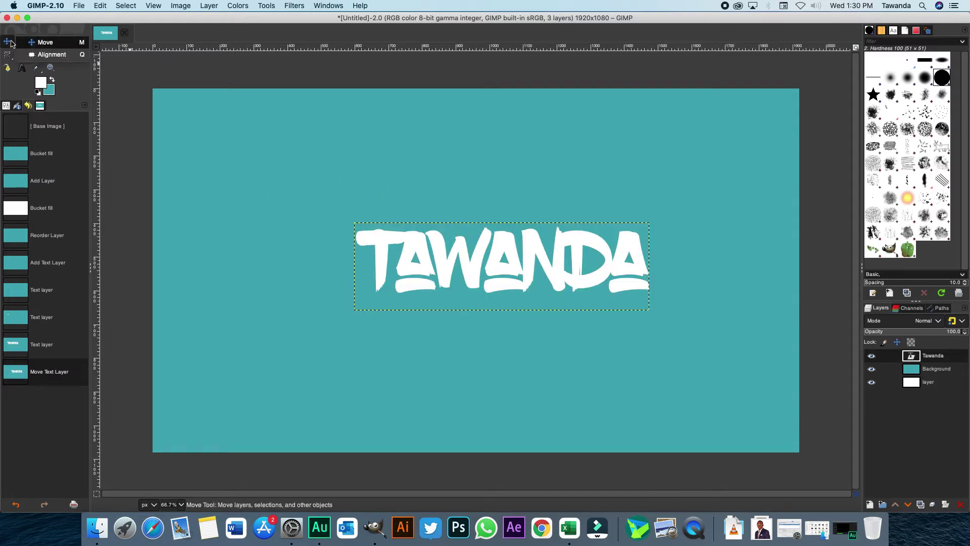
scroll(10, 45, down, 1)
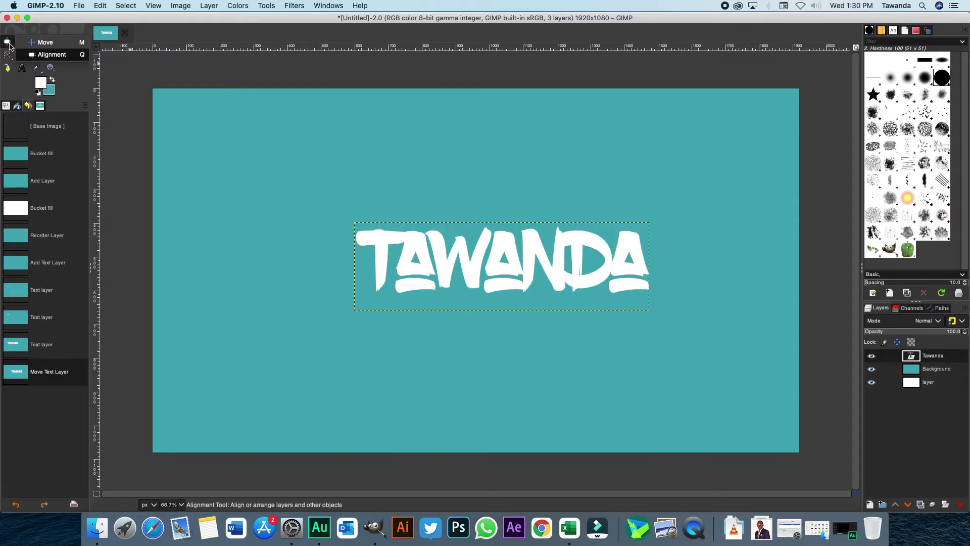
click(40, 55)
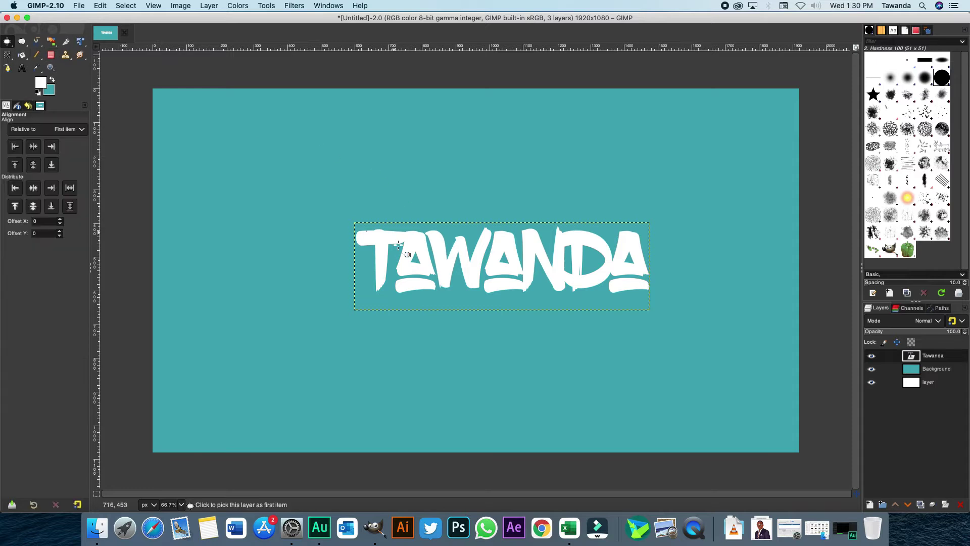
click(402, 250)
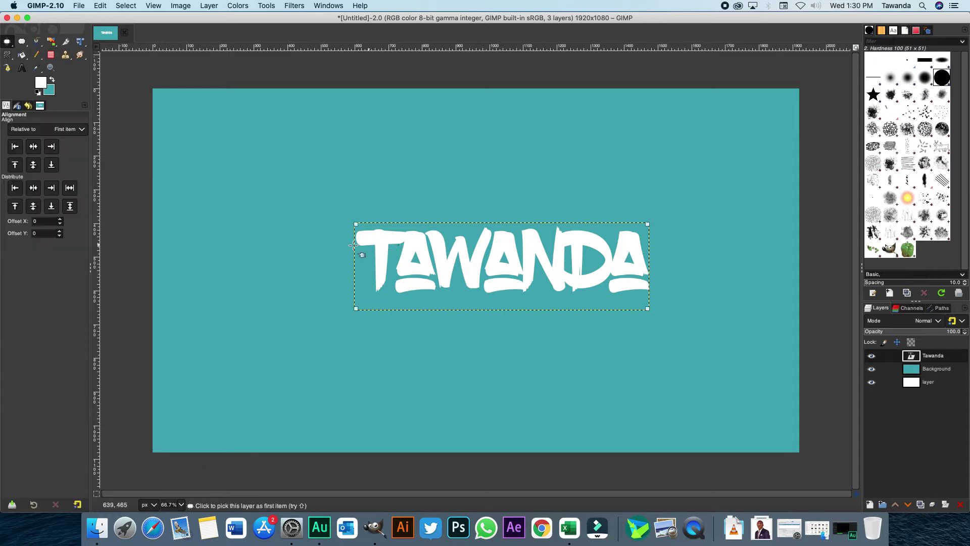
click(33, 147)
click(33, 166)
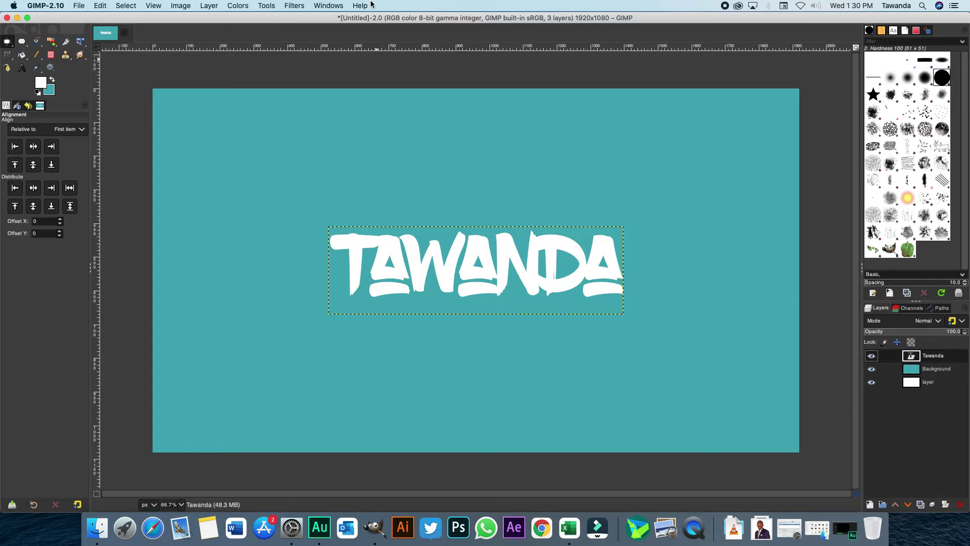
click(283, 6)
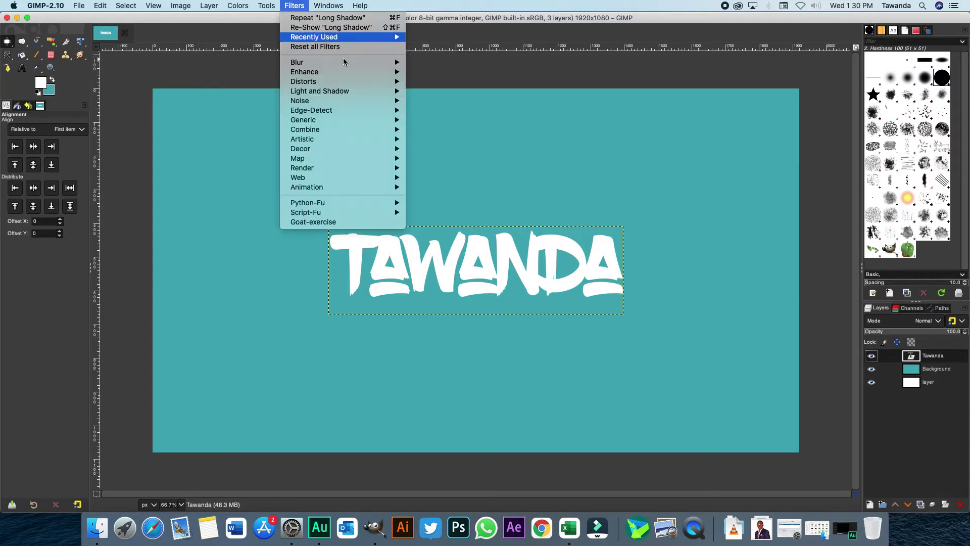
Step: Duplicate the text layer twice, then hide Tawanda #1 and the original Tawanda
mouse_move(363, 92)
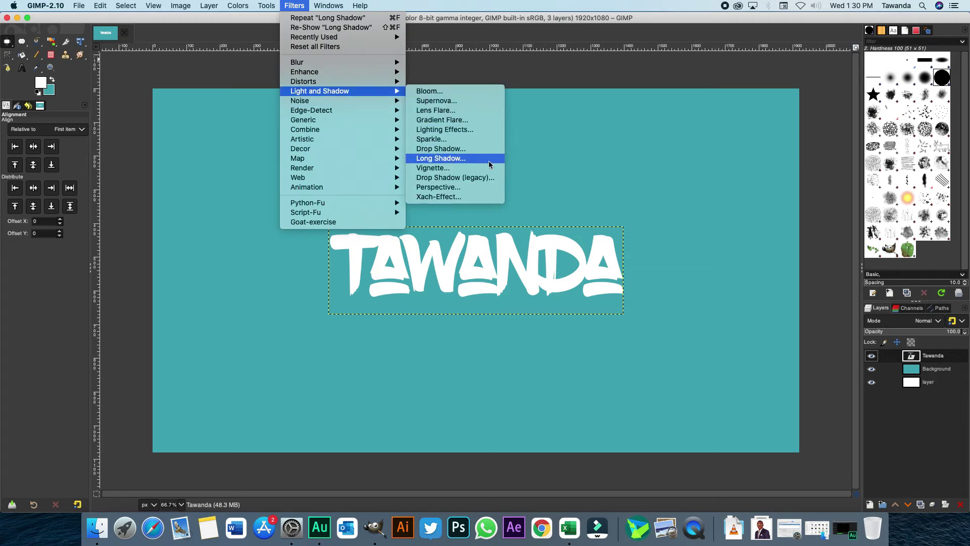
click(895, 432)
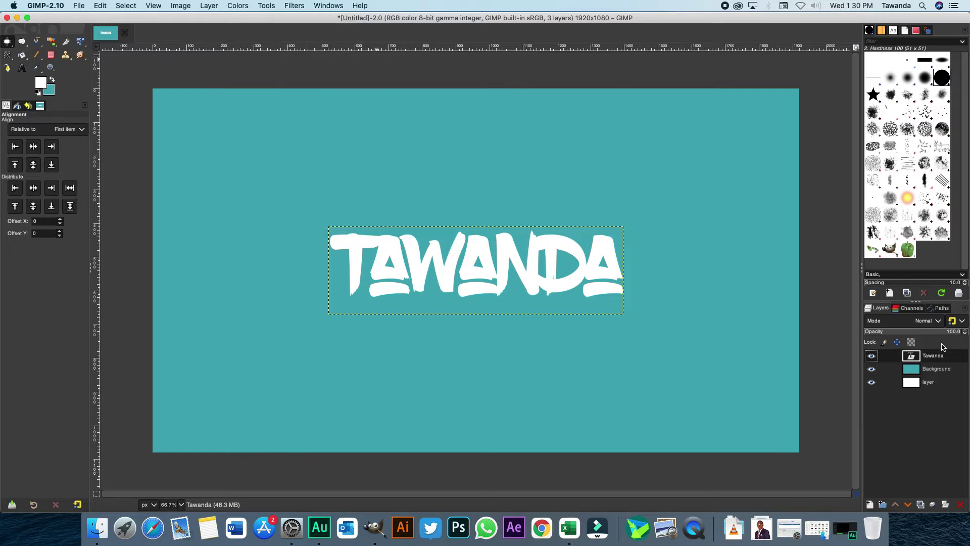
right_click(938, 356)
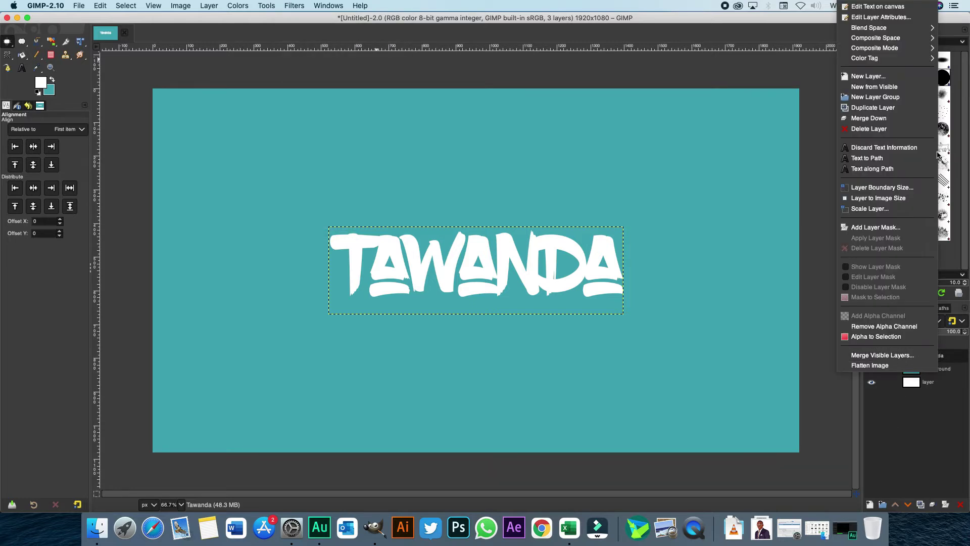
click(900, 108)
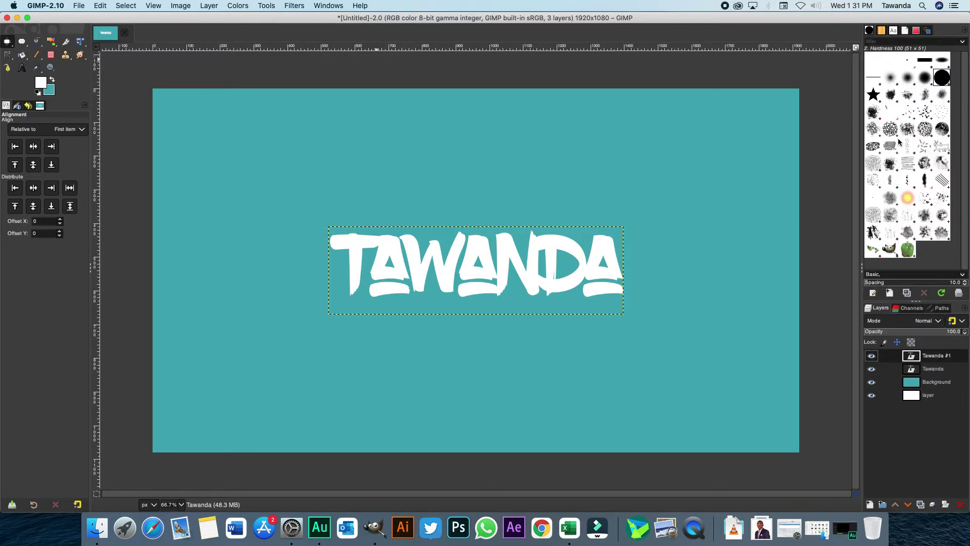
right_click(936, 359)
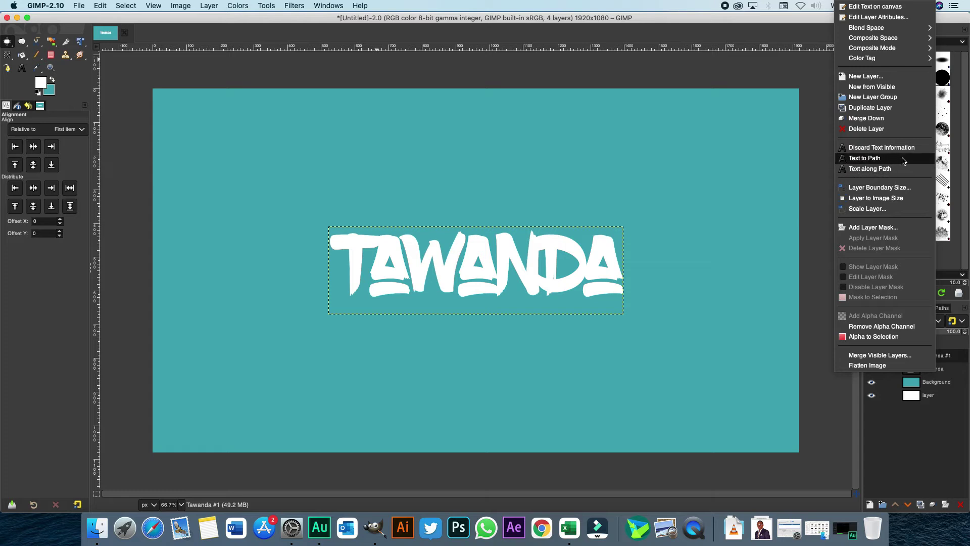
click(905, 109)
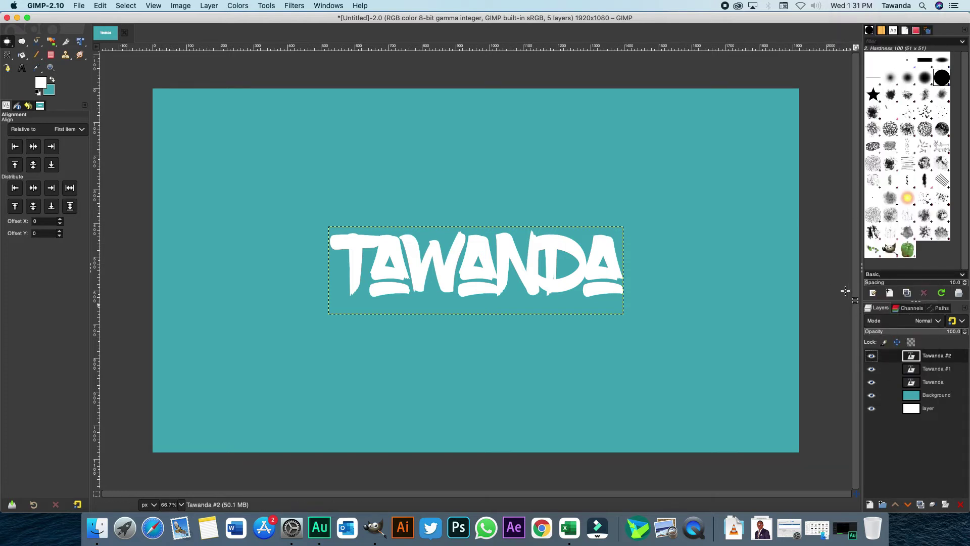
click(870, 370)
click(874, 382)
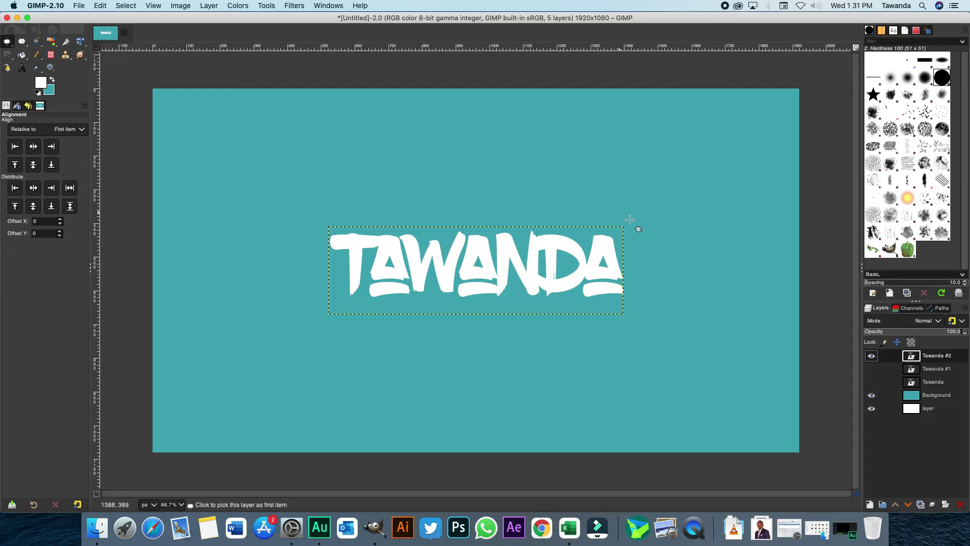
Step: Open Light and Shadow > Drop Shadow for the Tawanda #2 layer
click(299, 6)
mouse_move(397, 94)
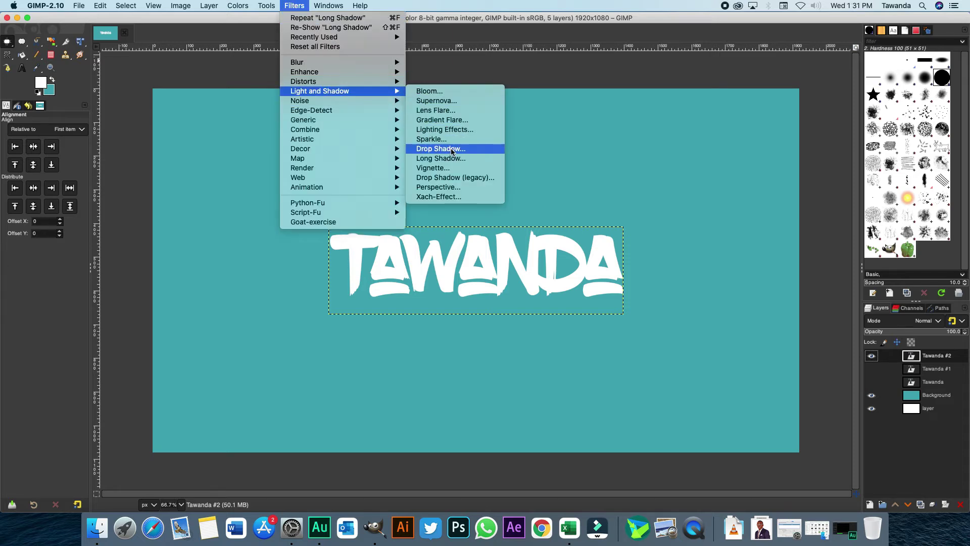
click(453, 150)
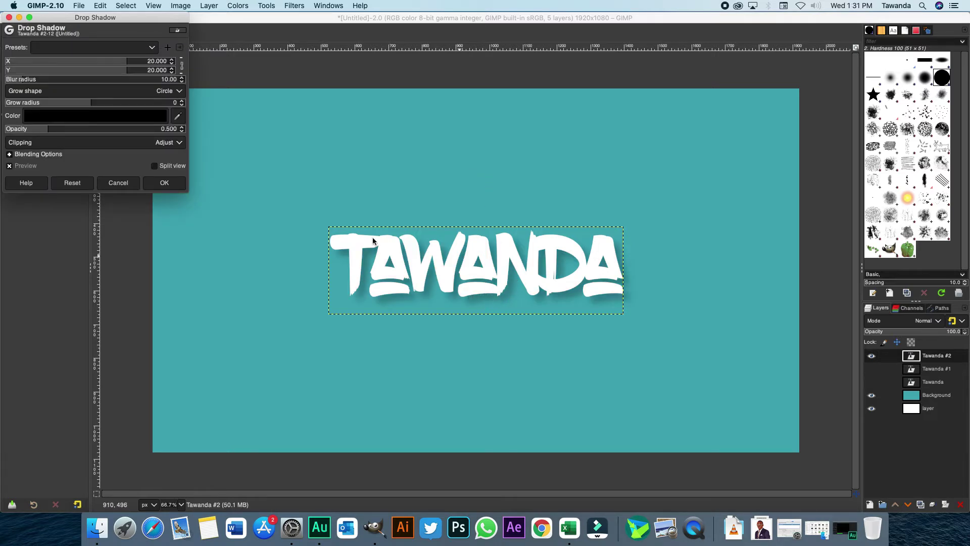
Step: Compare the drop shadow preview, then apply it at 0.5 opacity
click(9, 167)
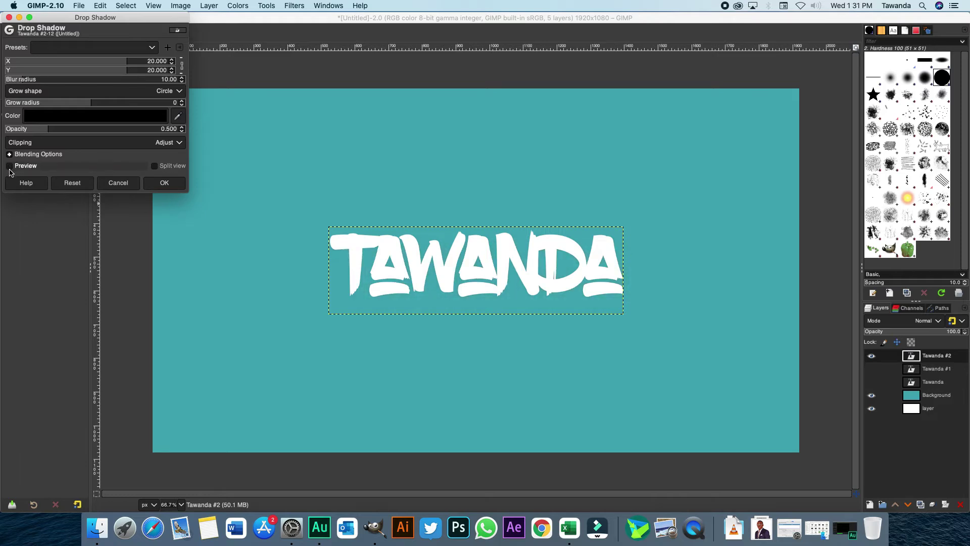
click(9, 168)
click(11, 169)
click(13, 169)
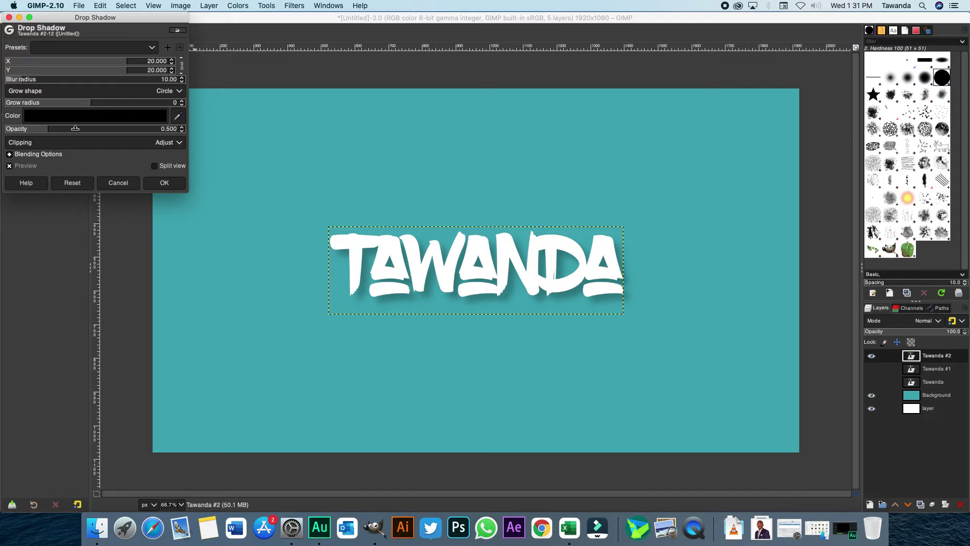
mouse_move(75, 129)
mouse_down()
mouse_move(131, 129)
mouse_move(63, 133)
mouse_up()
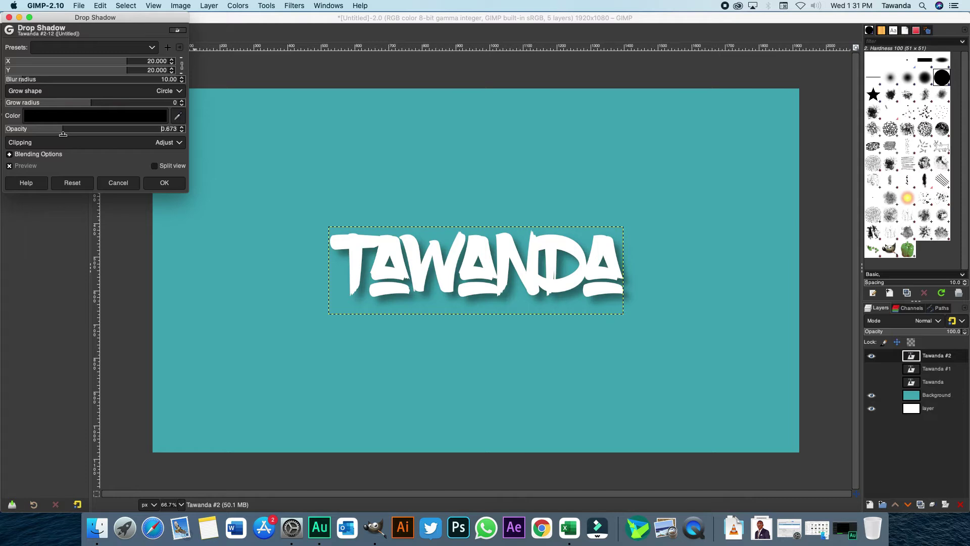
click(171, 129)
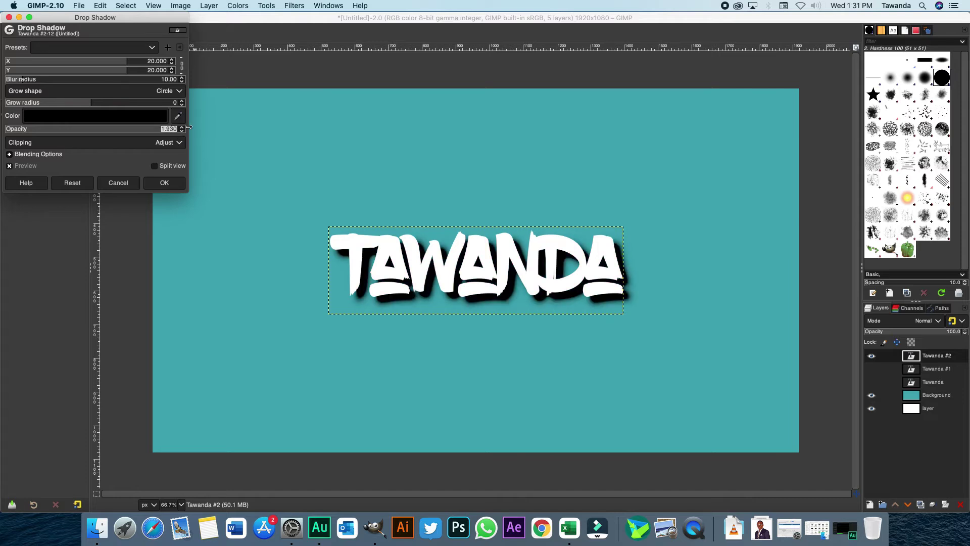
text(0.5)
key(Return)
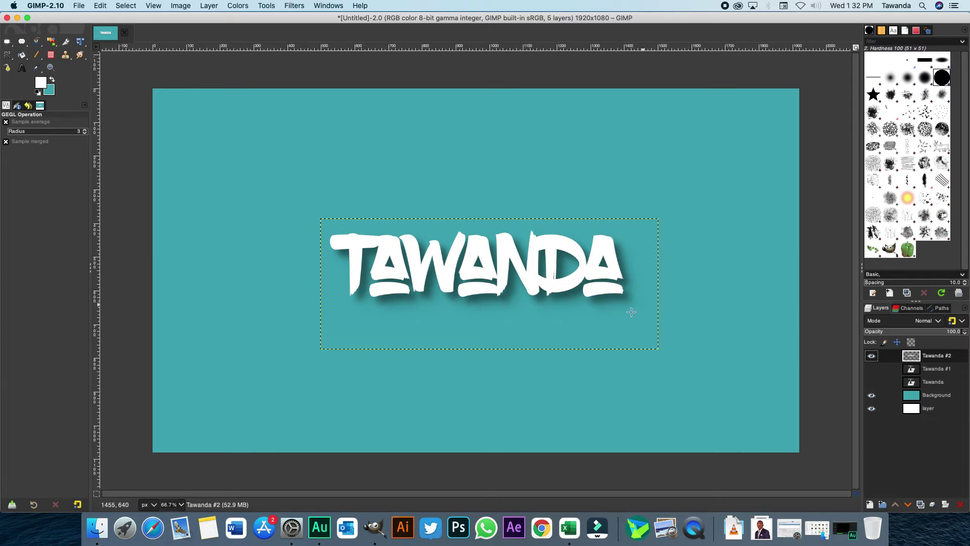
click(871, 395)
click(872, 395)
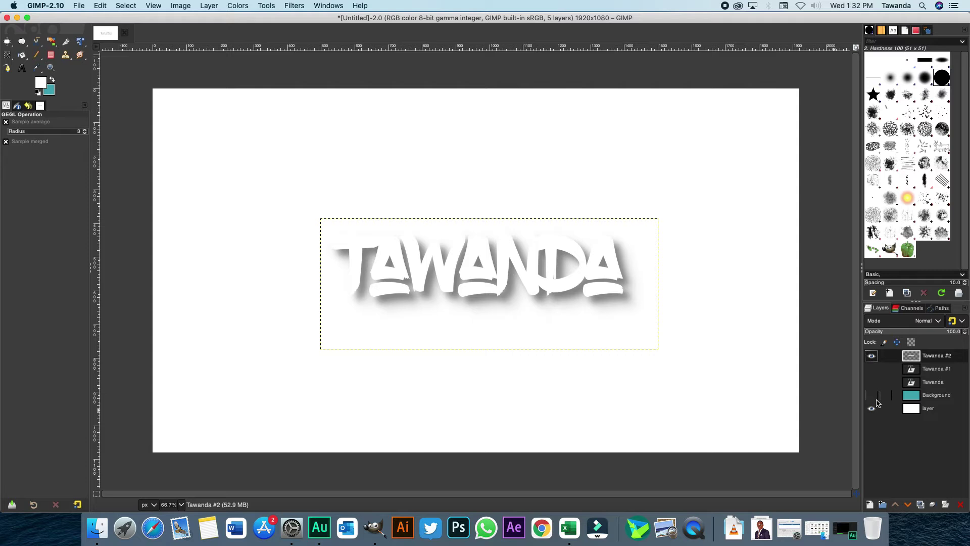
click(871, 355)
click(871, 369)
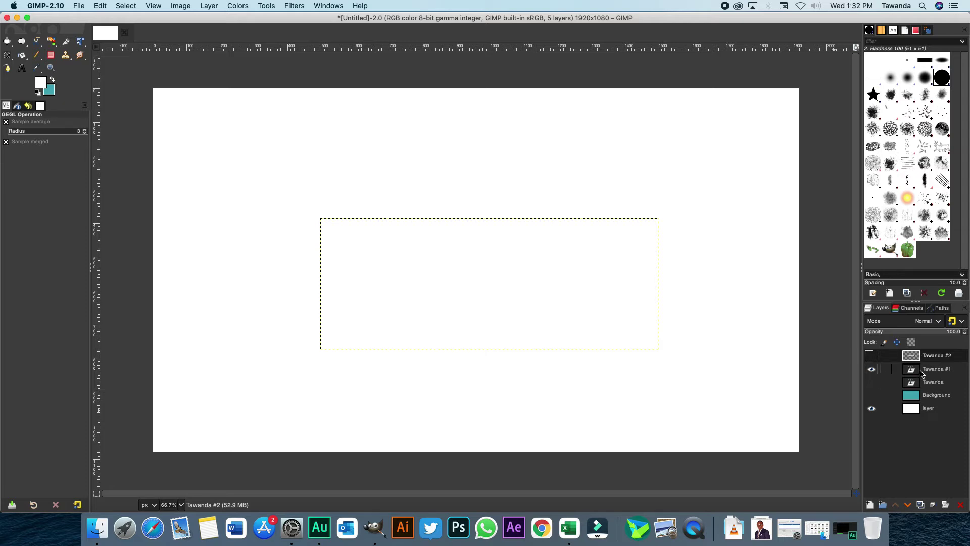
click(873, 369)
click(872, 355)
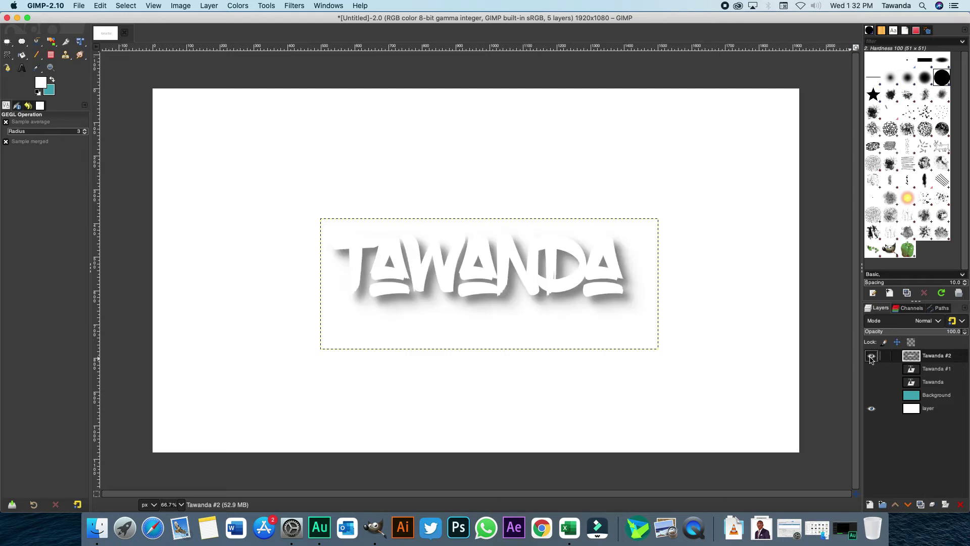
click(872, 397)
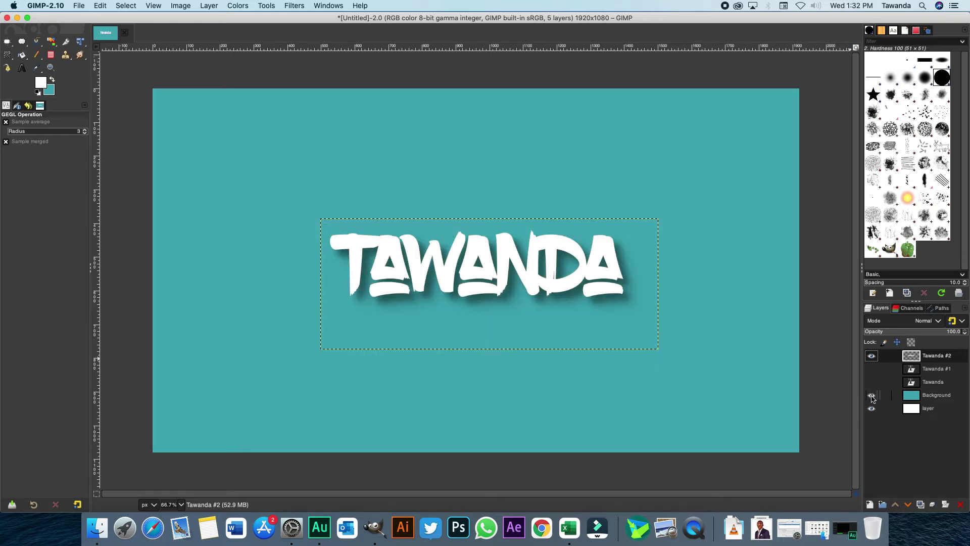
Step: Hide Tawanda #2, then select and show Tawanda #1
click(872, 357)
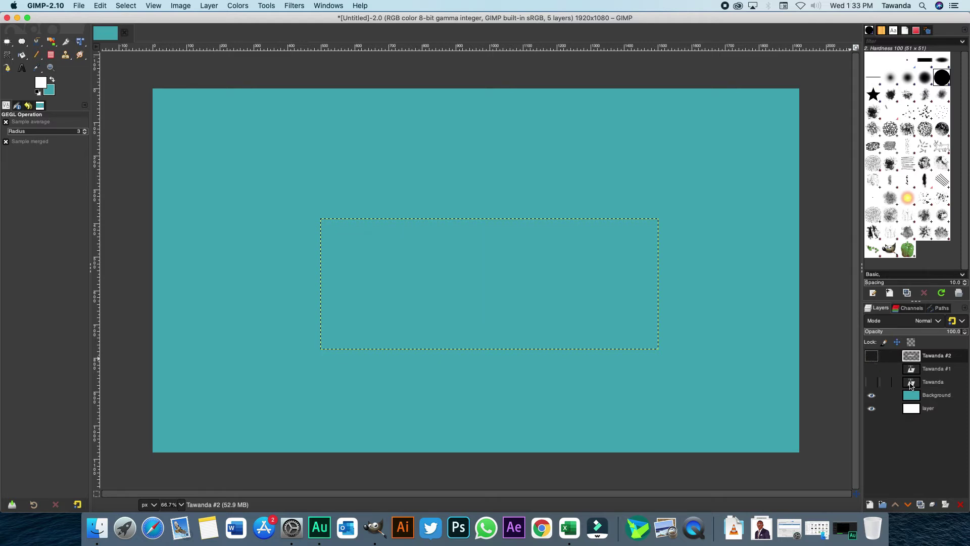
click(936, 369)
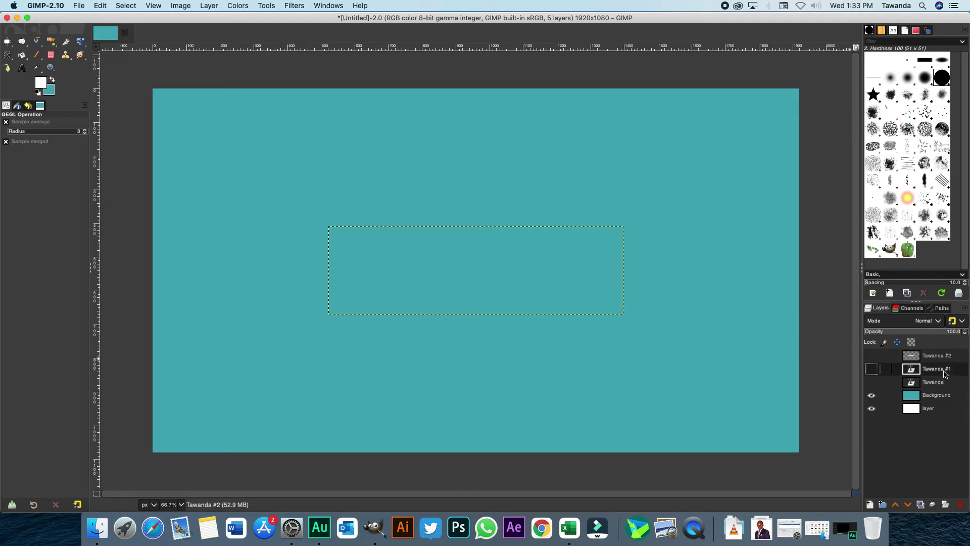
click(872, 370)
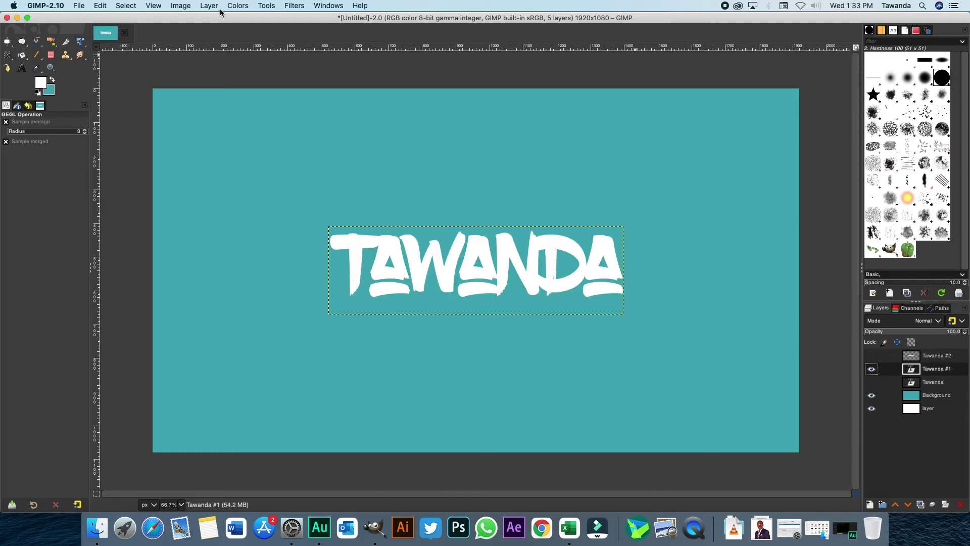
Step: Open Long Shadow on Tawanda #1, previewing a white 45°, length 100 shadow
click(294, 6)
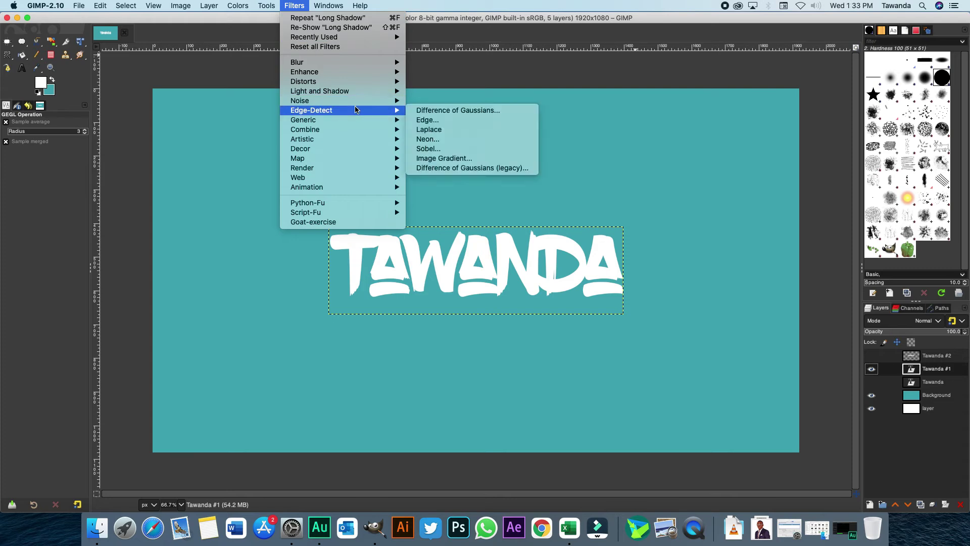
mouse_move(363, 93)
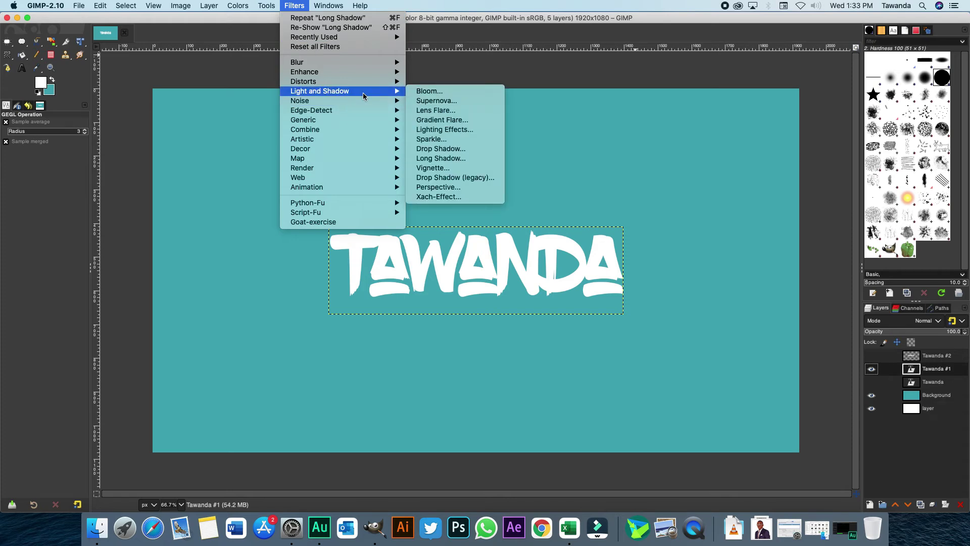
click(460, 158)
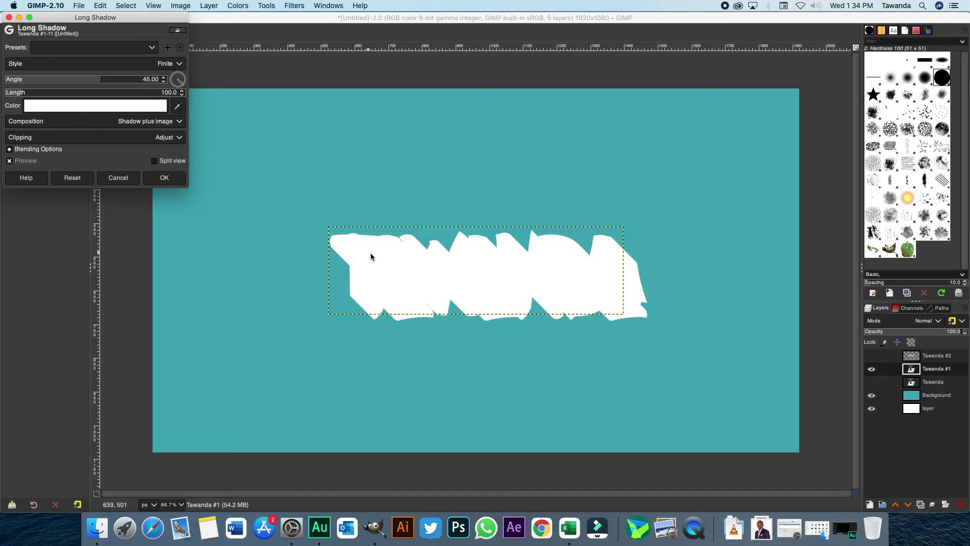
click(141, 110)
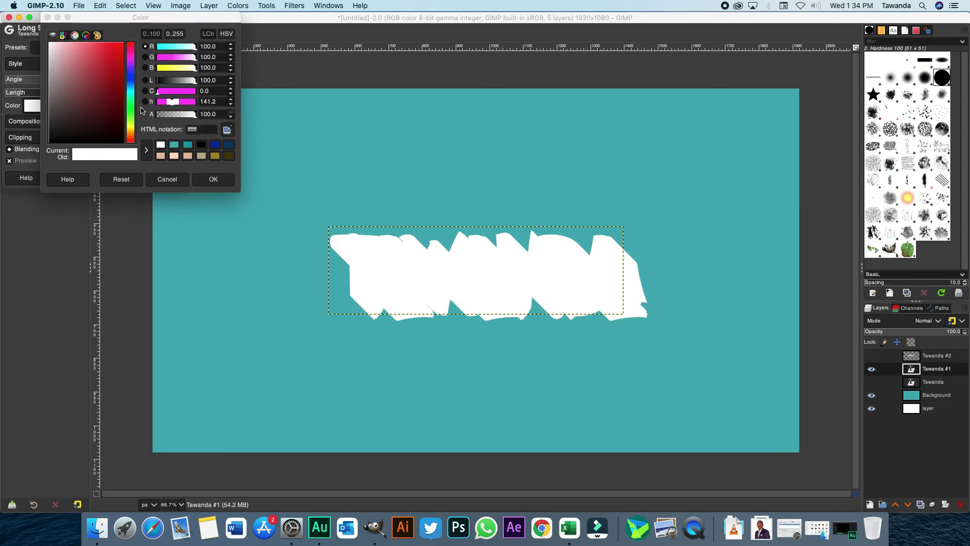
Step: Set the long shadow colour to dark grey 3c3737
click(54, 128)
click(54, 120)
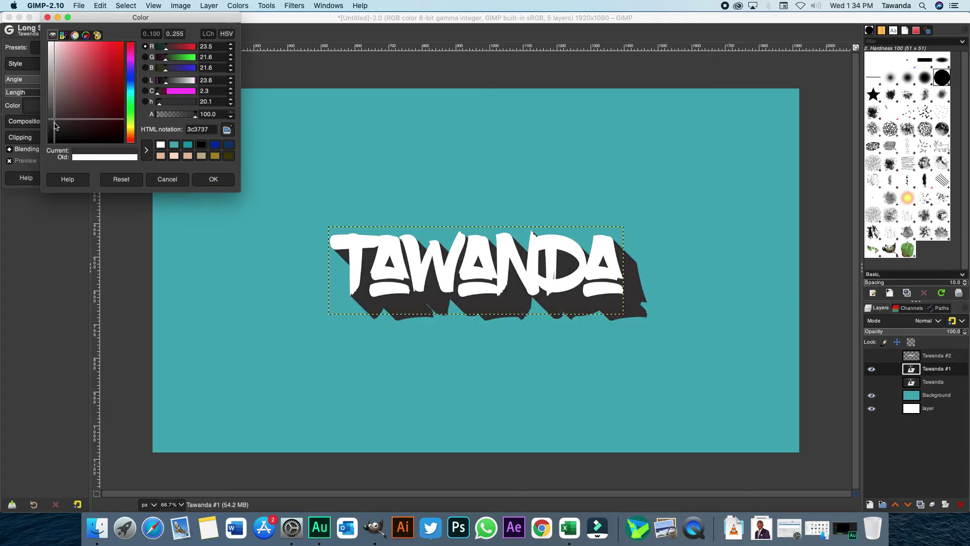
click(56, 125)
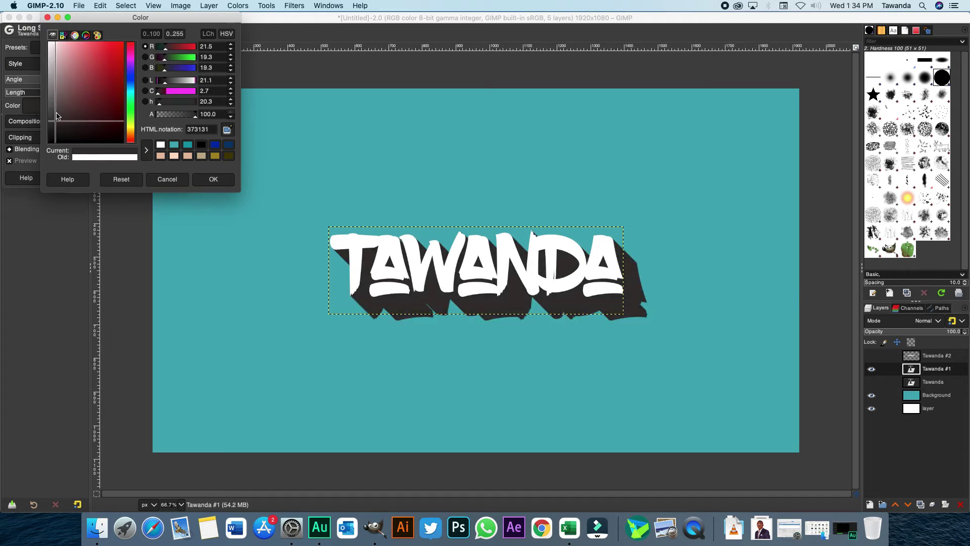
click(57, 119)
click(54, 119)
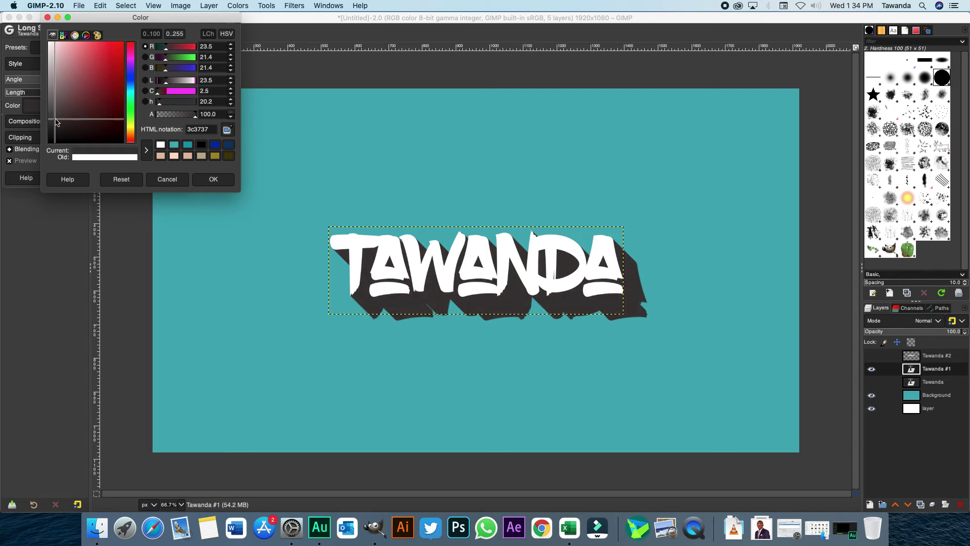
click(213, 180)
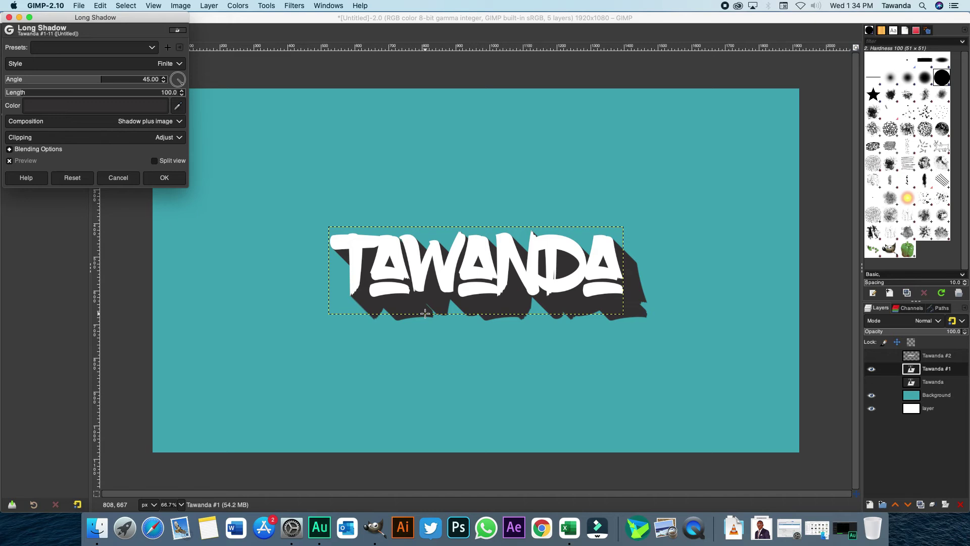
Step: Try Shadow only, then set the Long Shadow composition to Shadow minus image
click(179, 122)
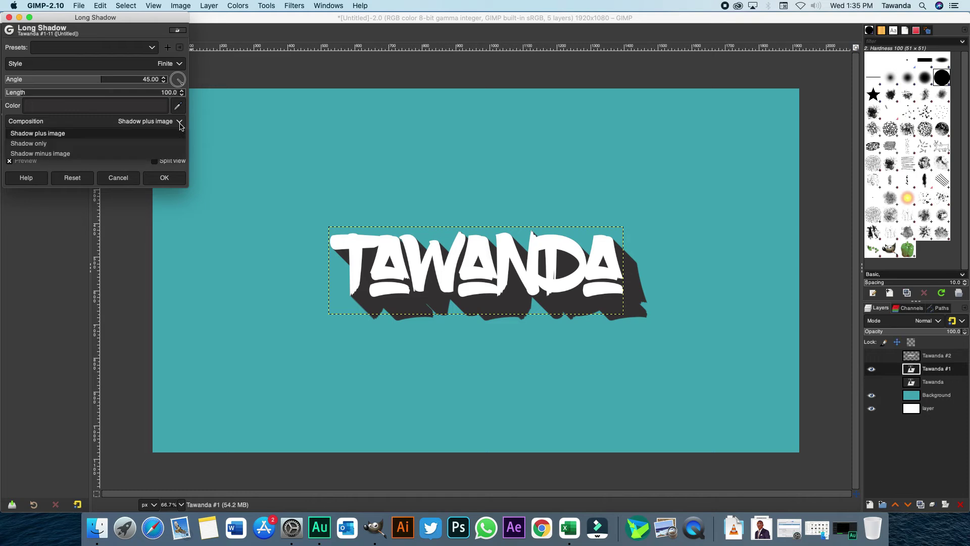
click(93, 145)
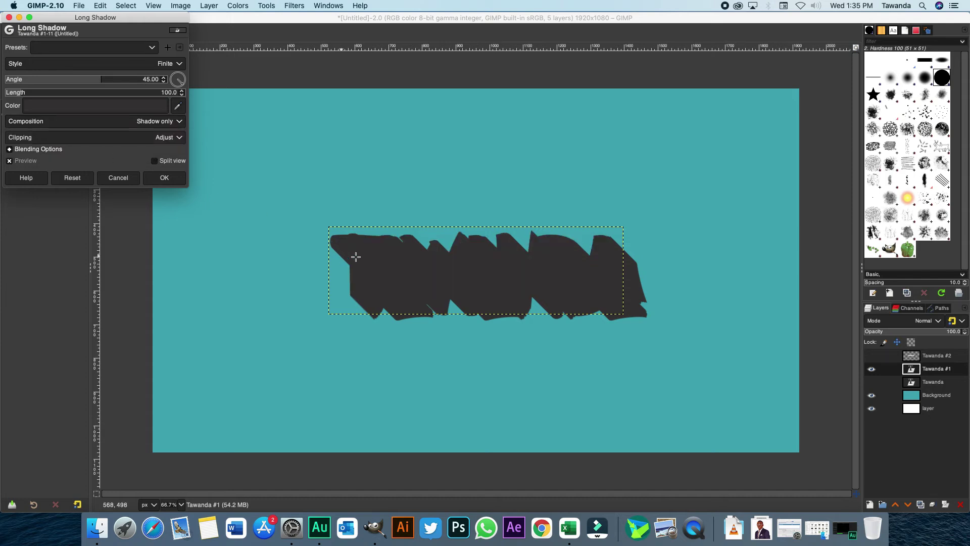
click(181, 126)
click(116, 153)
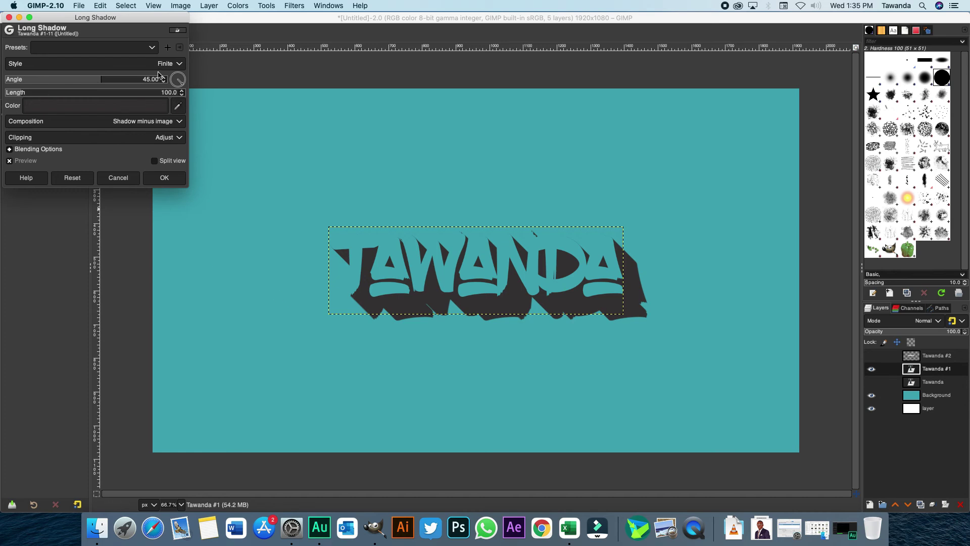
Step: Set the long shadow style to Fading (fixed length) after trying Infinite and Fading
click(179, 64)
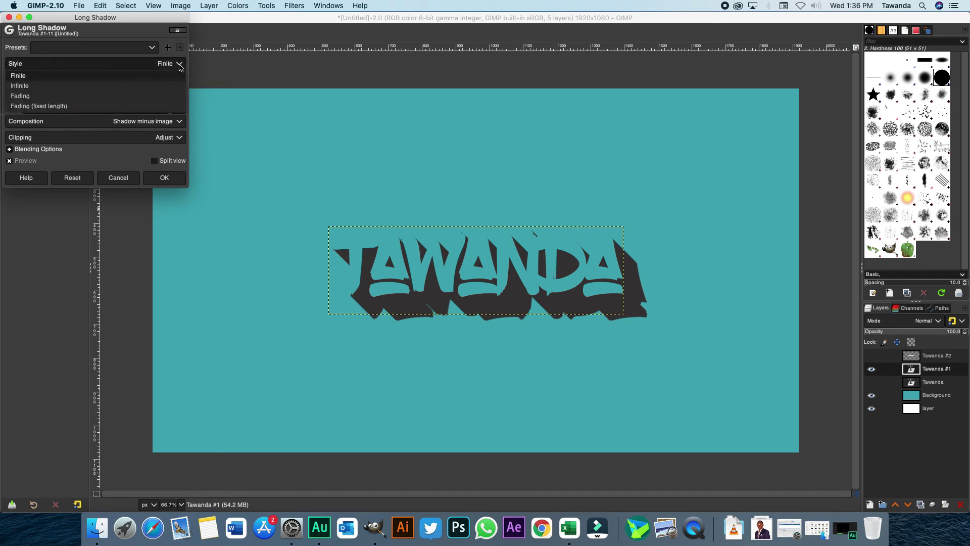
click(138, 87)
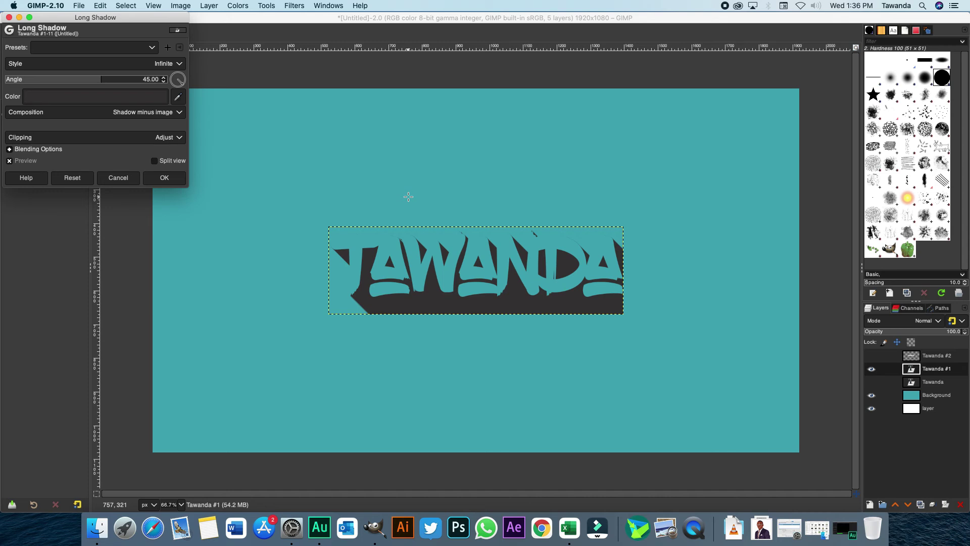
click(177, 64)
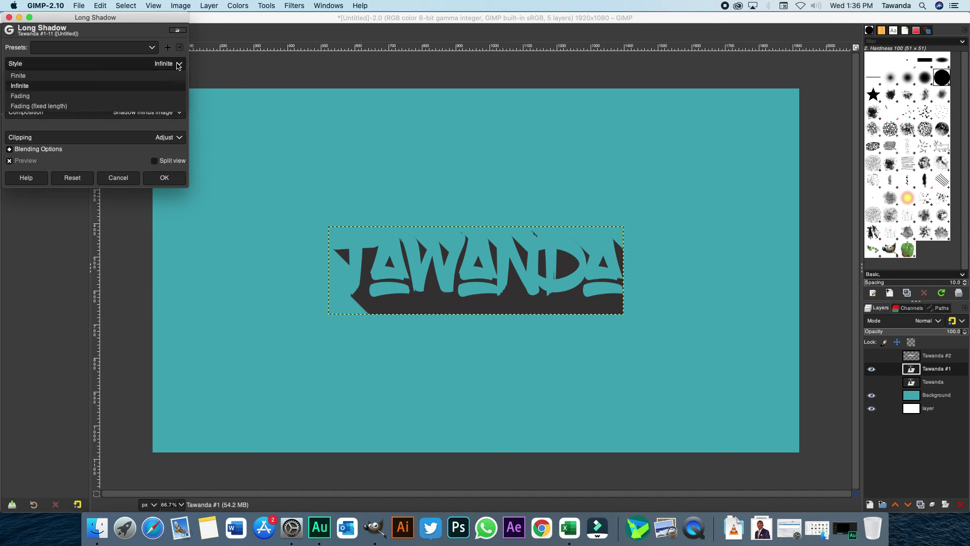
click(142, 96)
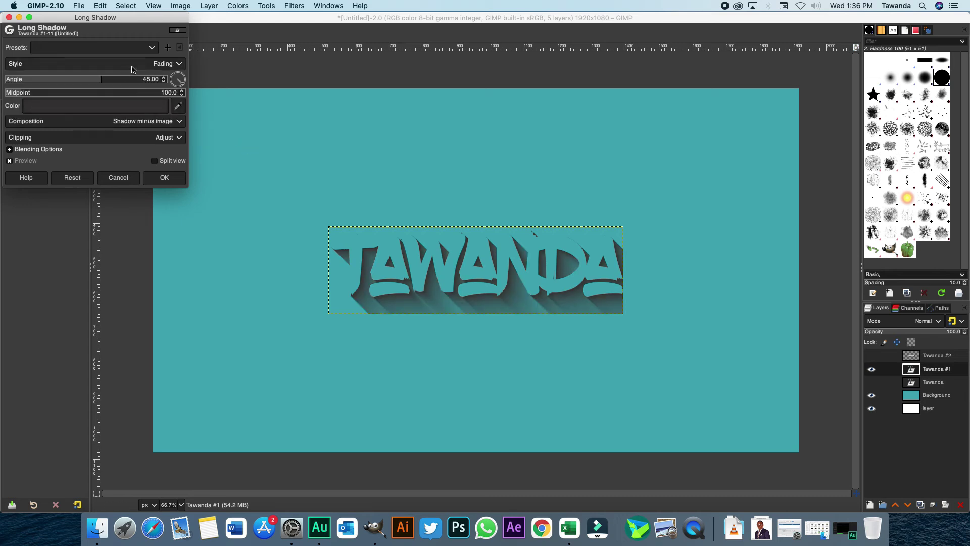
click(178, 65)
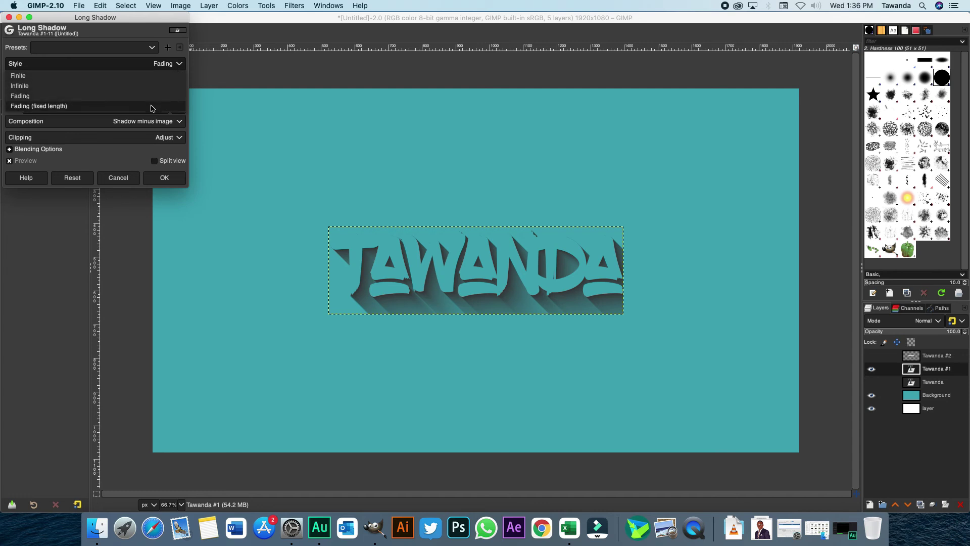
click(152, 106)
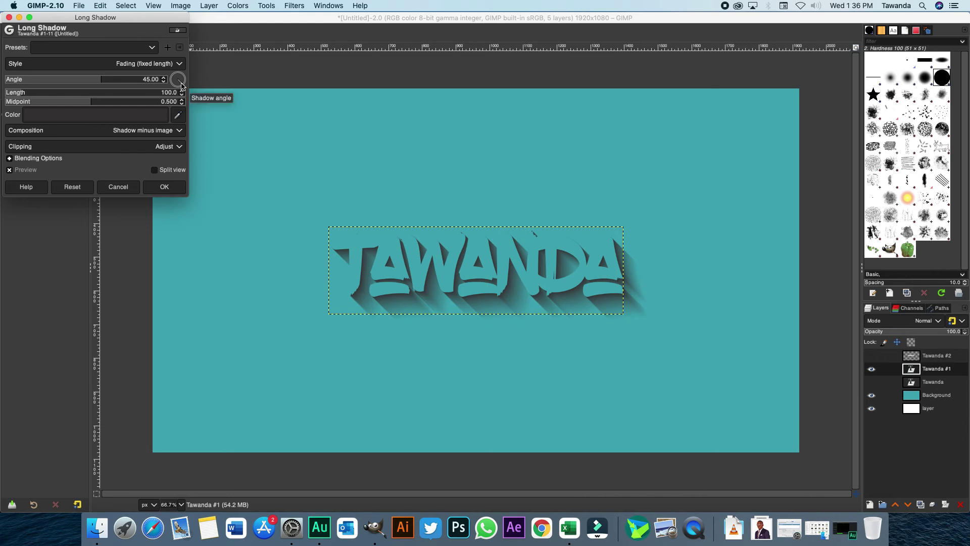
Step: Adjust the shadow angle with the dial and retype the angle value toward 45°
drag(182, 86, 234, 99)
click(160, 80)
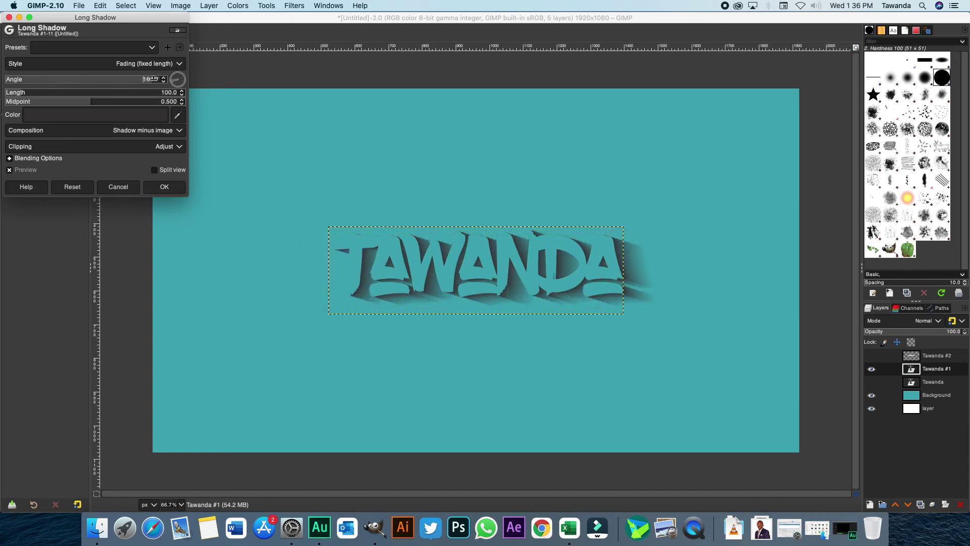
text(4)
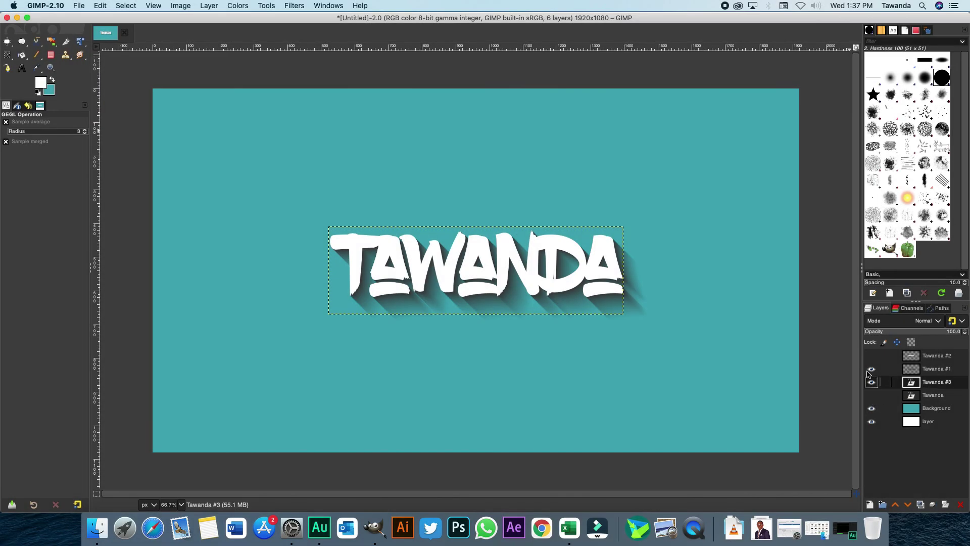
Step: Apply Filters > Light and Shadow > Long Shadow to Tawanda #3, previewing a finite 45° shadow of length 100
click(301, 6)
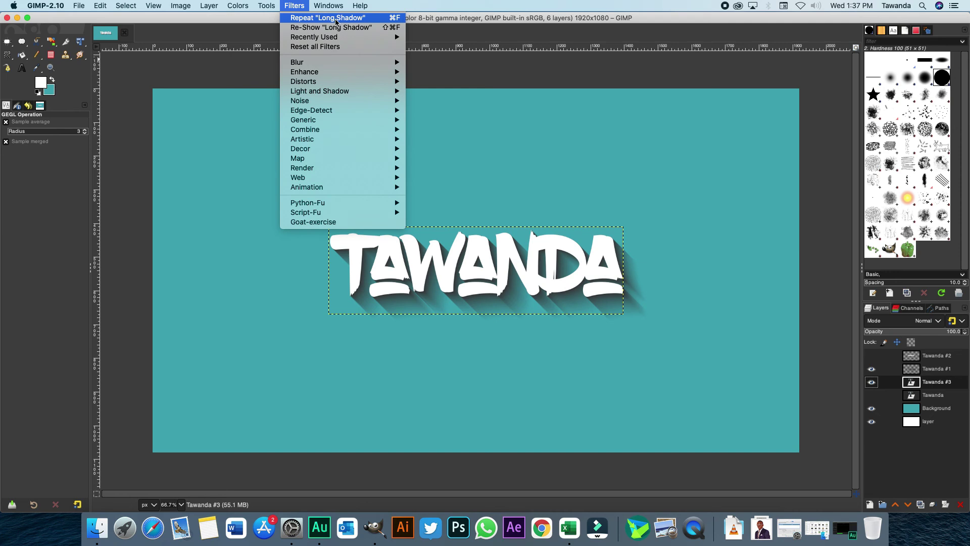
mouse_move(333, 95)
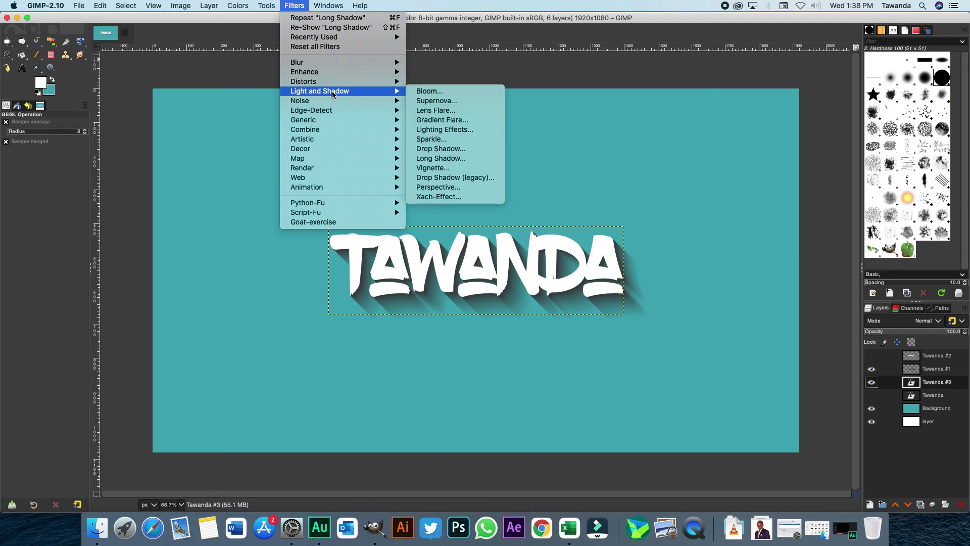
click(476, 160)
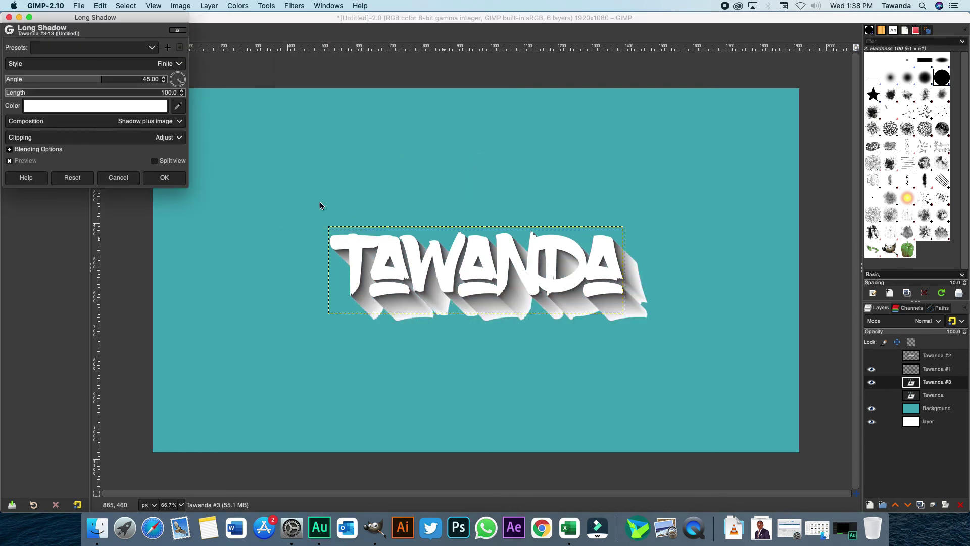
Step: Pick the long shadow colour for Tawanda #3, settling on dark green 23492b
click(146, 107)
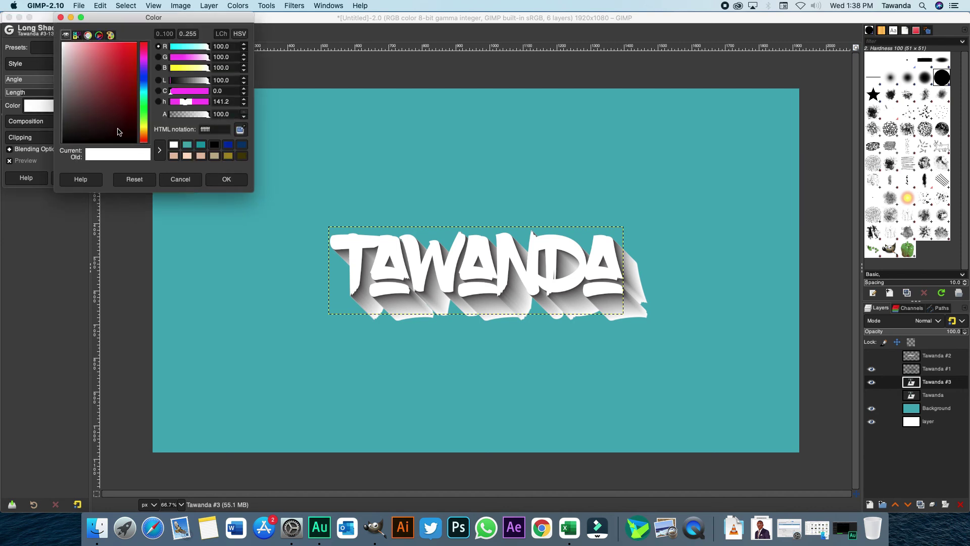
click(70, 115)
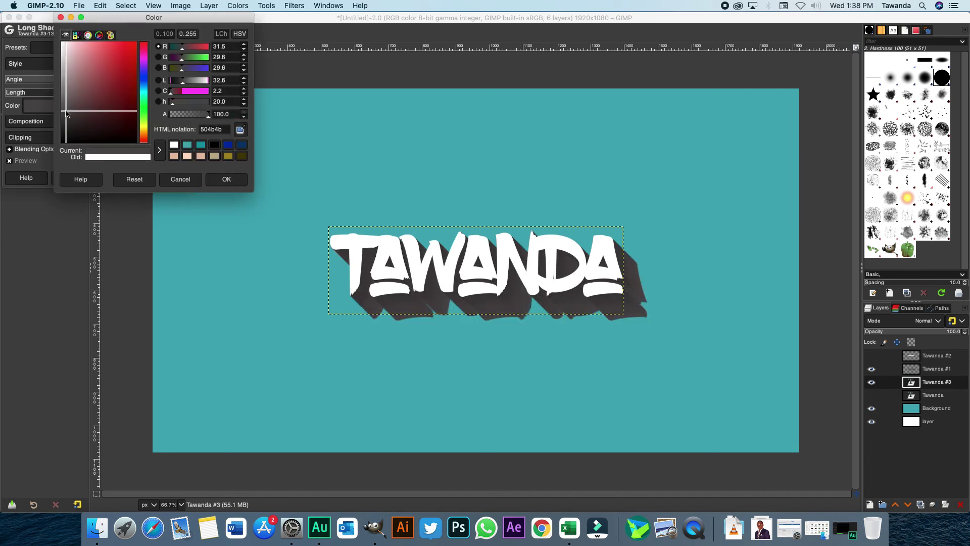
click(72, 79)
click(114, 77)
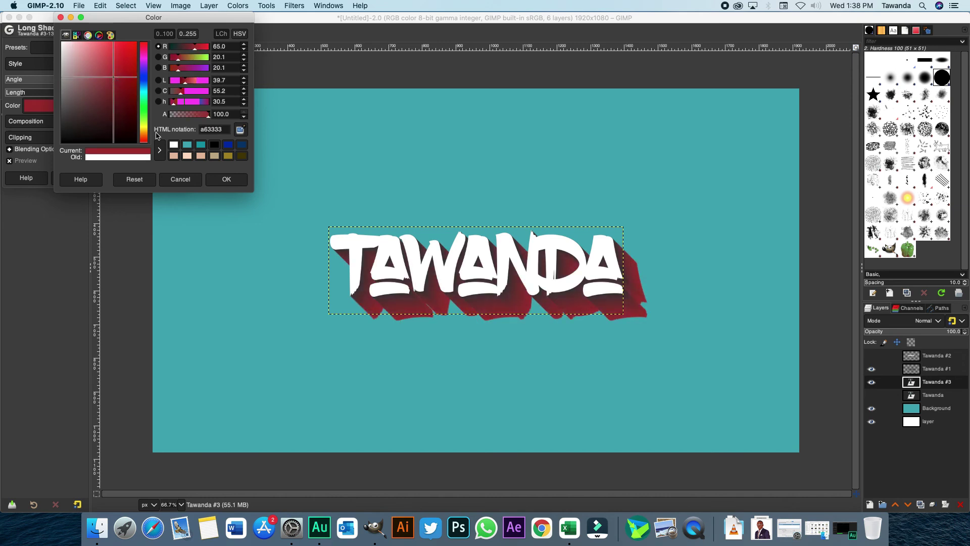
click(76, 87)
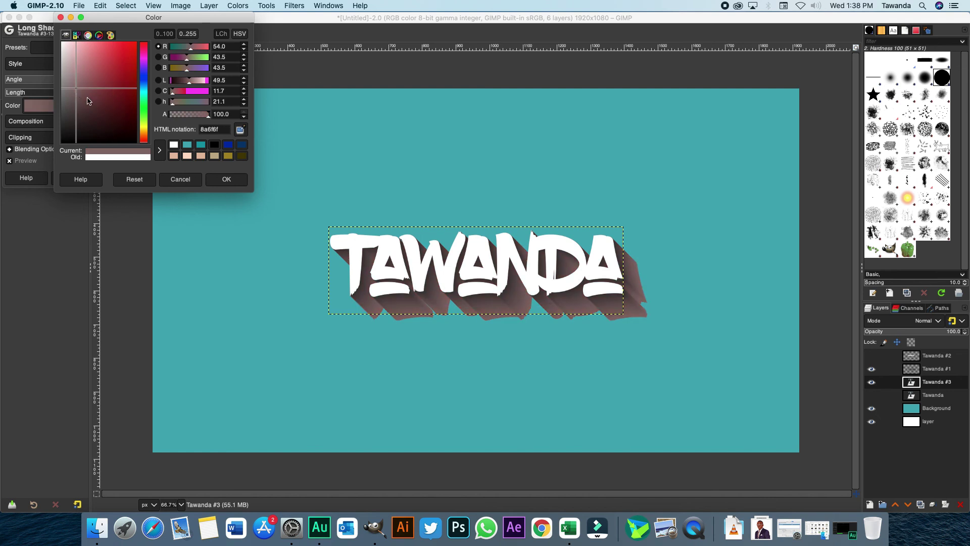
click(146, 79)
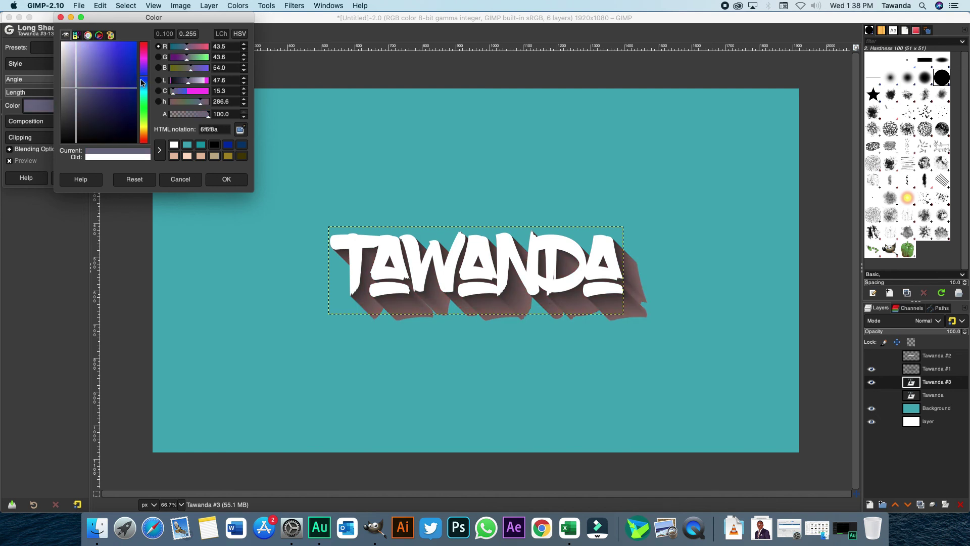
click(145, 106)
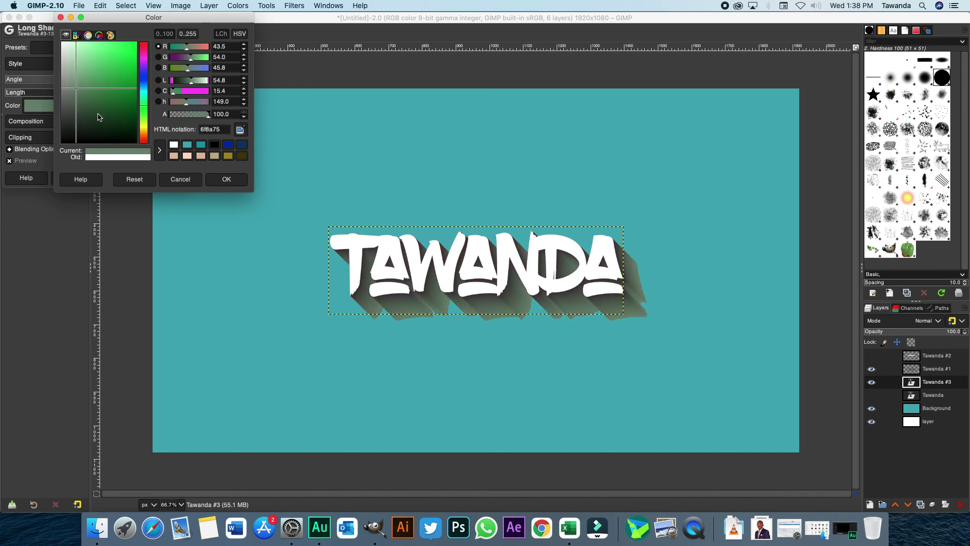
click(102, 115)
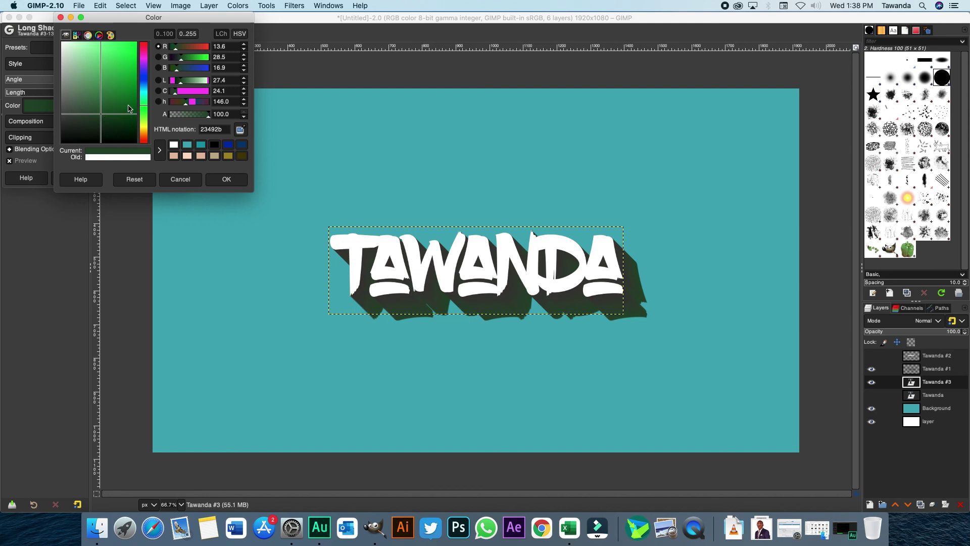